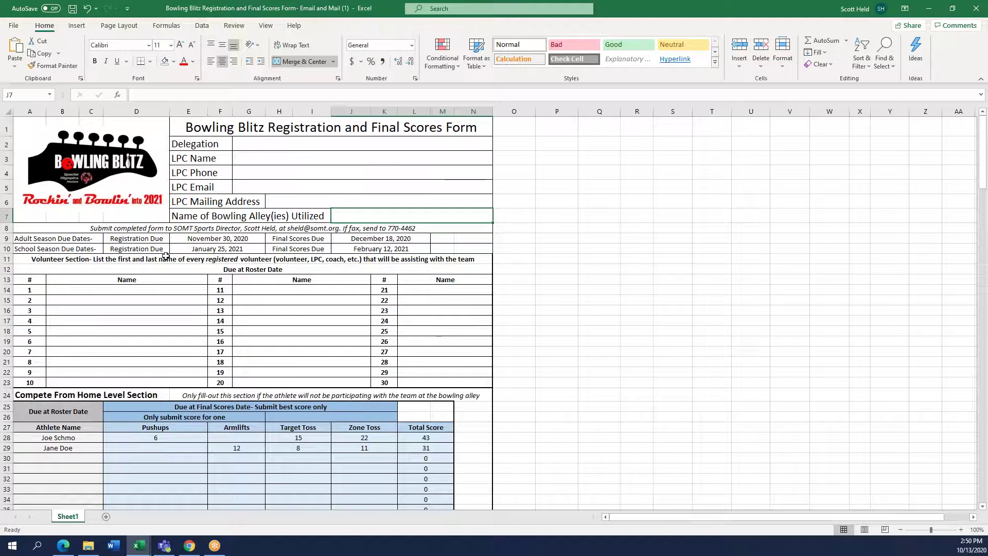
# Review the adult and school season registration and final scores due dates
pyautogui.moveTo(44, 236); pyautogui.dragTo(358, 248)
pyautogui.click(37, 240)
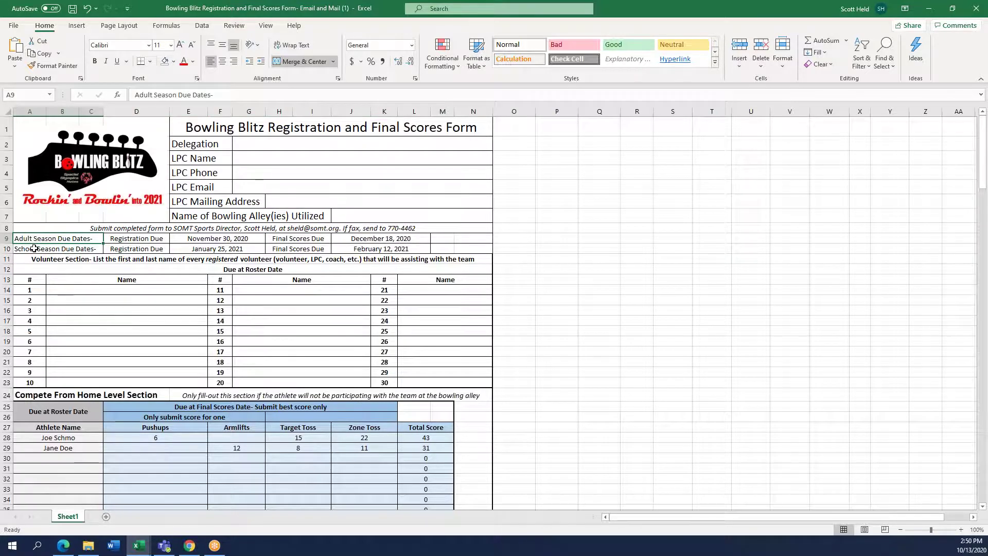
pyautogui.click(34, 250)
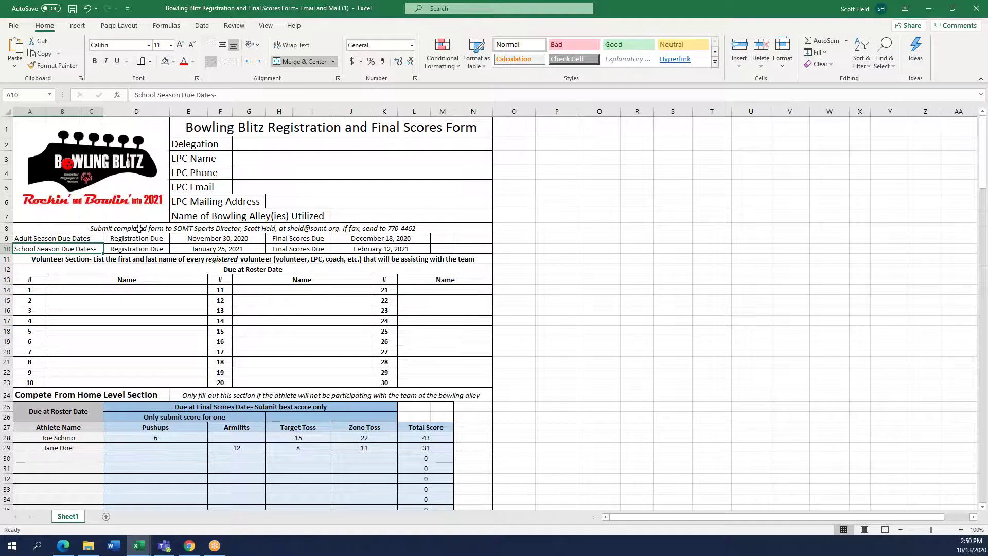
pyautogui.moveTo(136, 239); pyautogui.dragTo(134, 246)
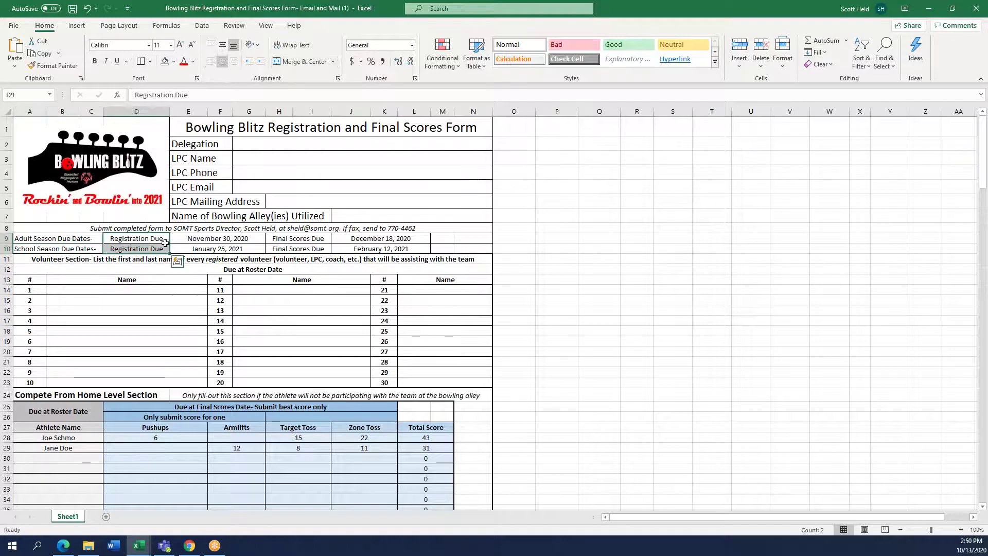
pyautogui.click(186, 239)
pyautogui.moveTo(299, 238); pyautogui.dragTo(408, 249)
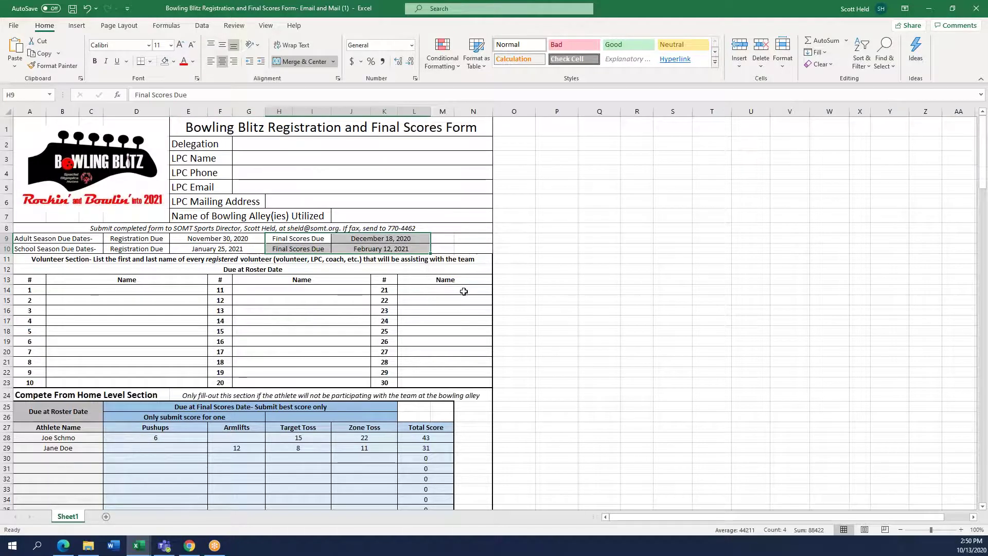
# Enter Helena Dinosaurs as the delegation and fill in the LPC's name
pyautogui.click(282, 147)
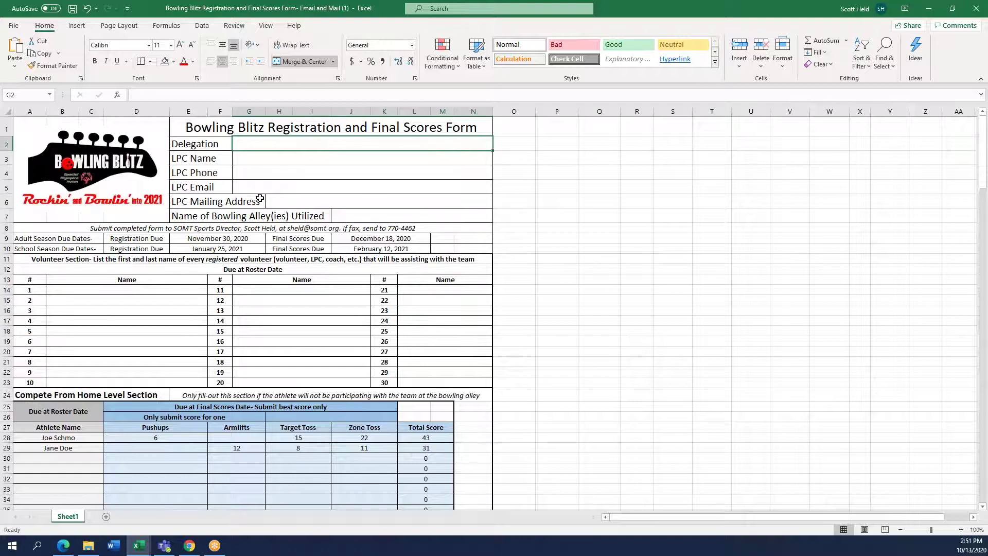
pyautogui.write('Helena Dinosaurs')
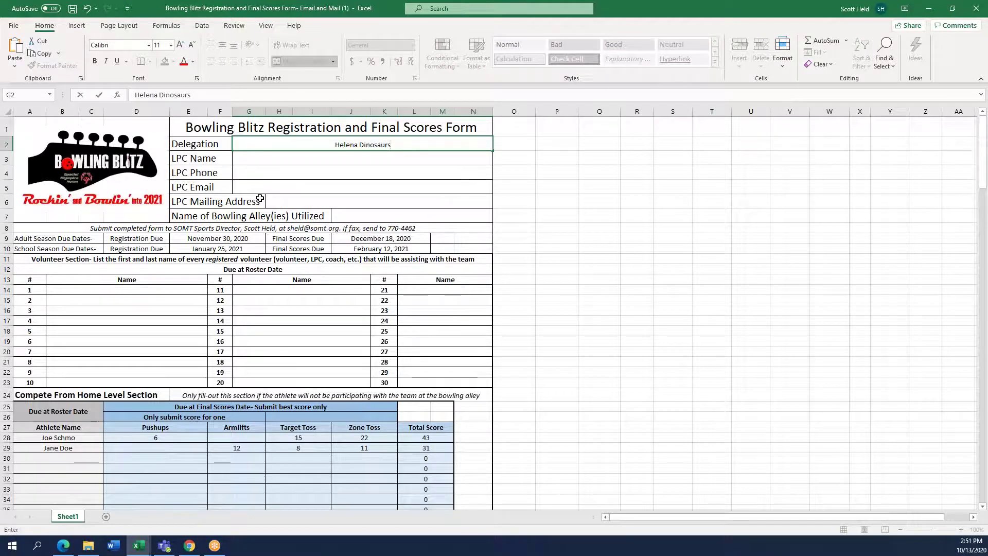
pyautogui.press('Return')
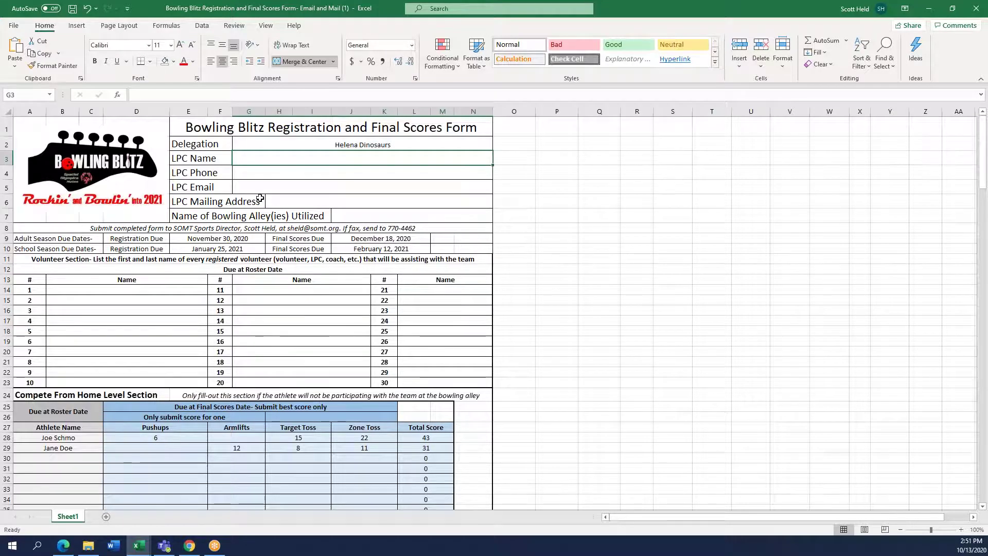
pyautogui.write('John Smith')
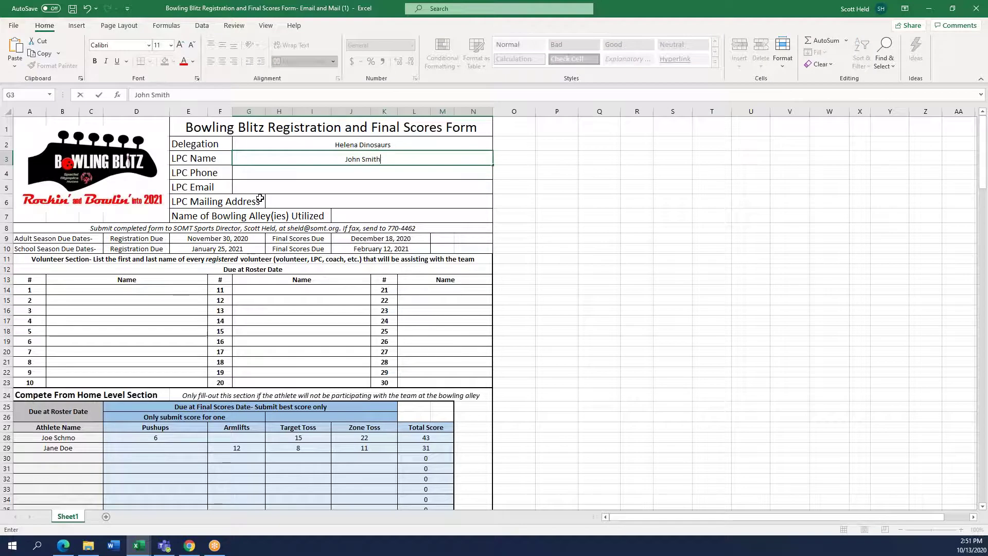
pyautogui.press('Return')
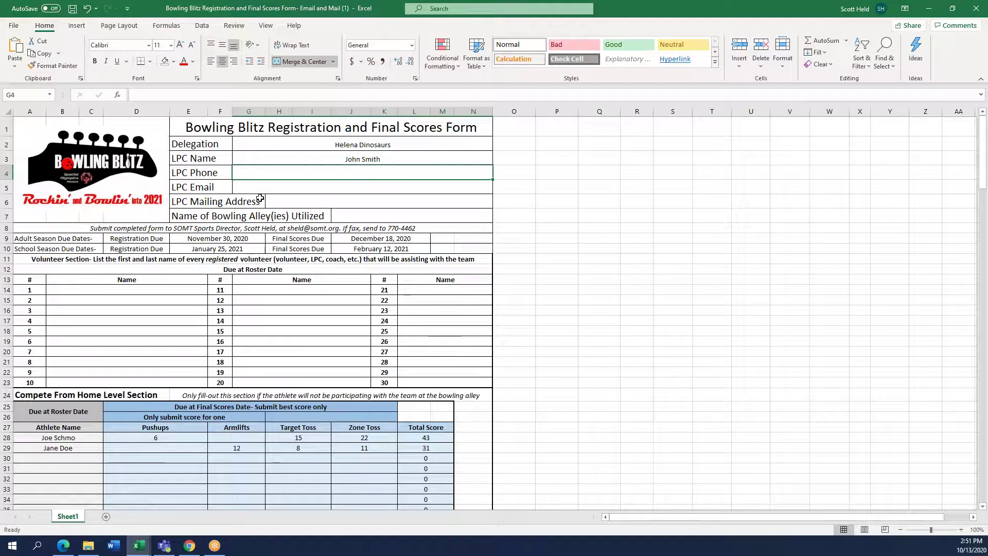
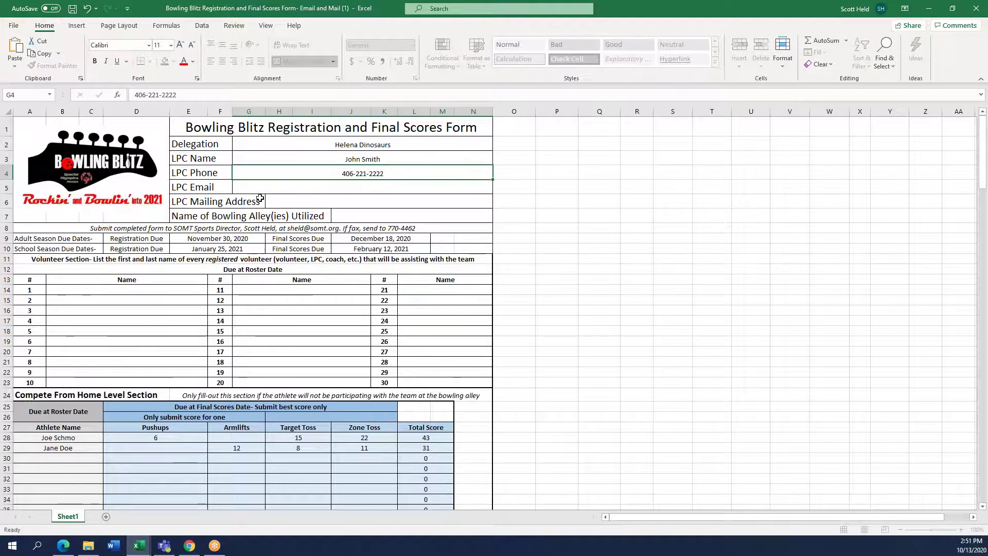
# Fill in the LPC's phone number, e-mail and mailing address
pyautogui.press('Return')
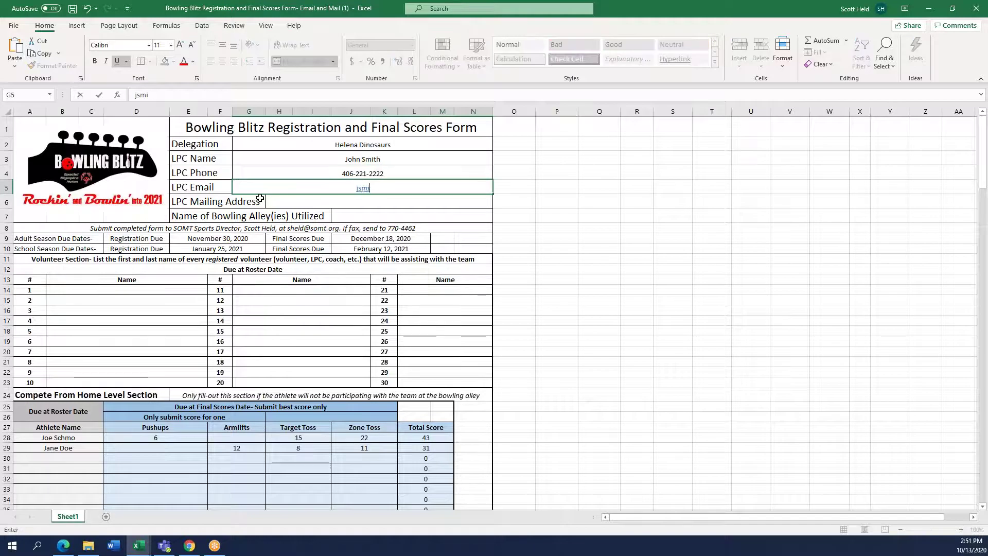
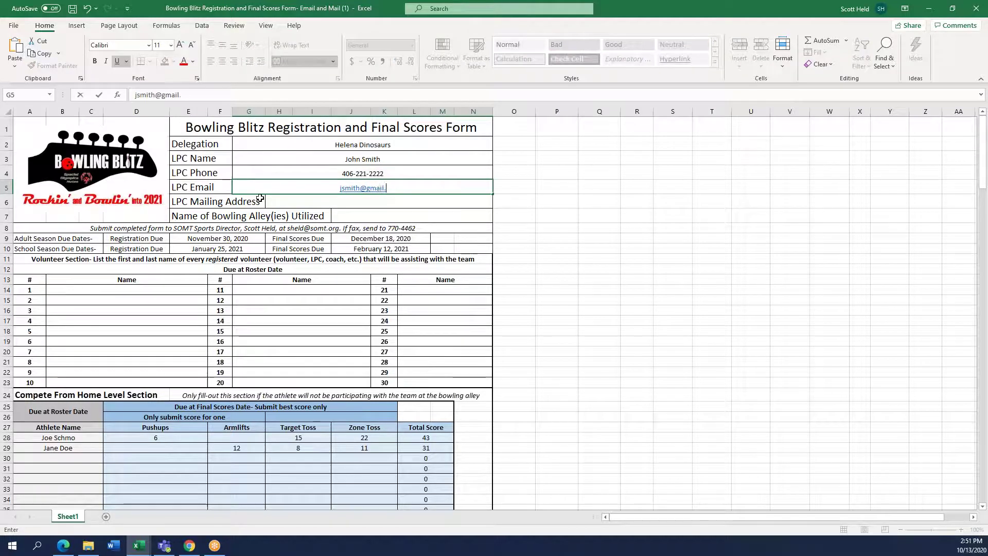
pyautogui.press('Return')
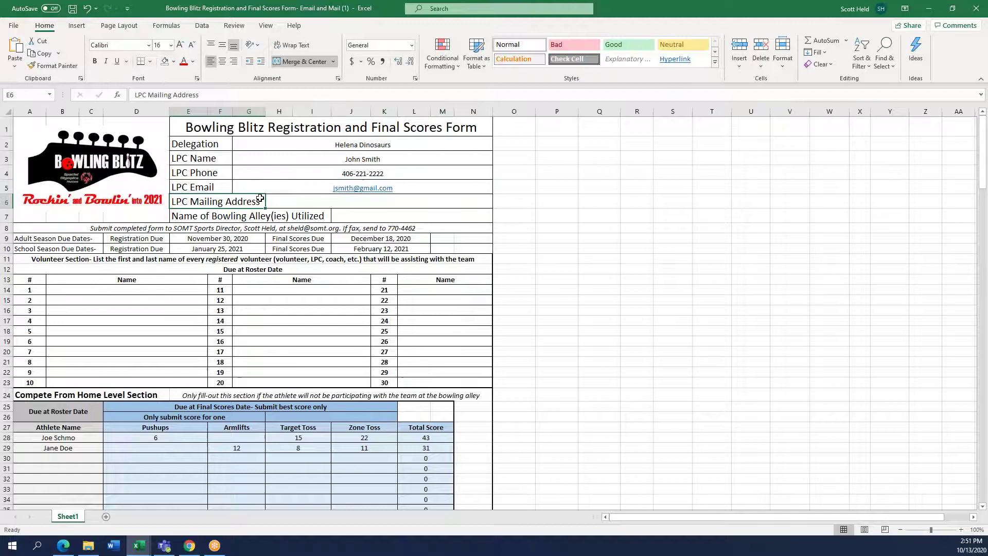
pyautogui.press('Right')
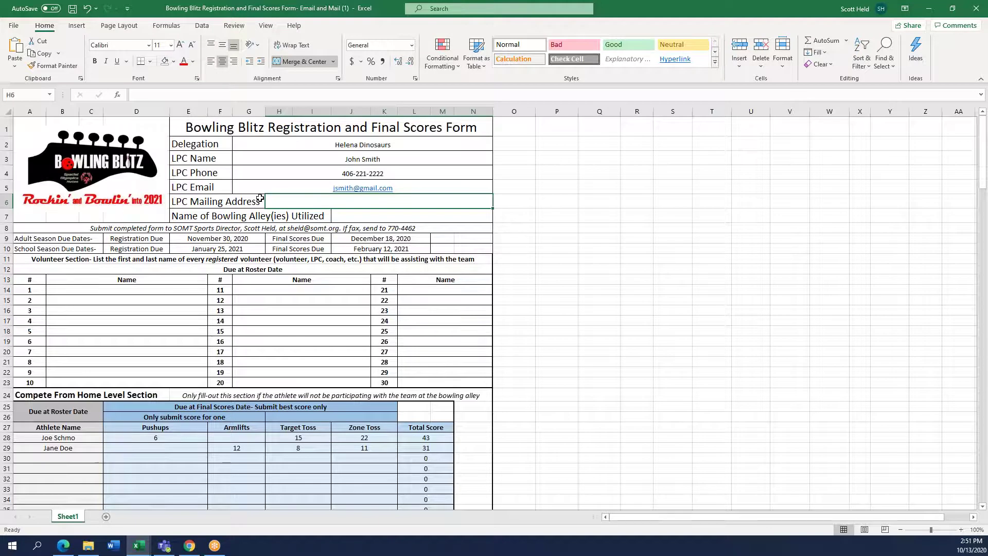
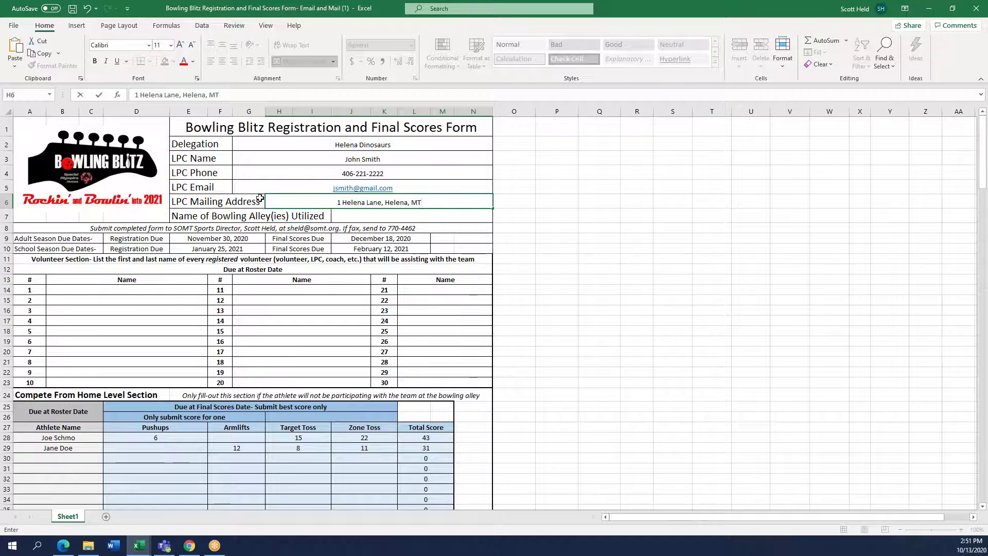
pyautogui.hotkey('ctrl', 'Return')
pyautogui.press('Return')
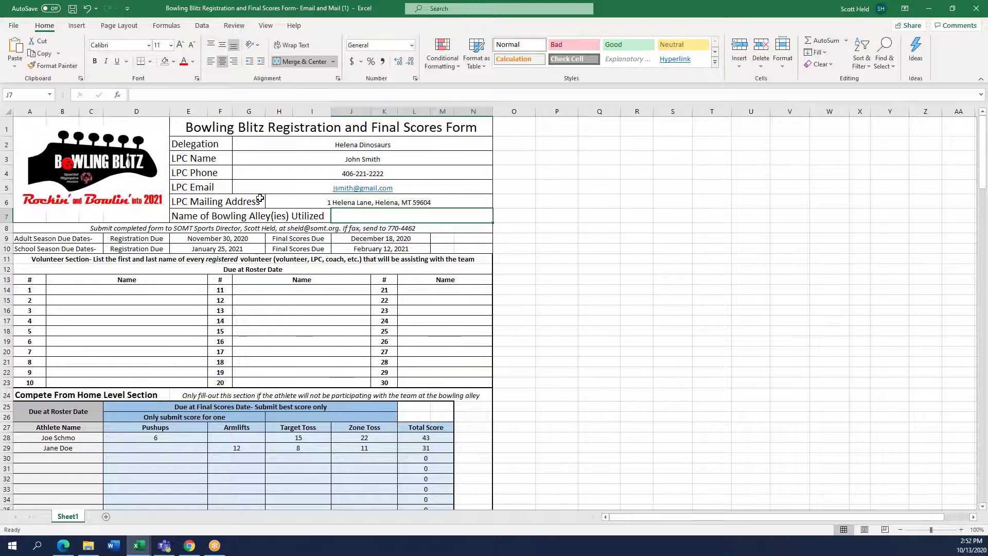
# Enter Helena Lanes as the bowling alley, then move down to the Volunteer Section instructions
pyautogui.write('Helena')
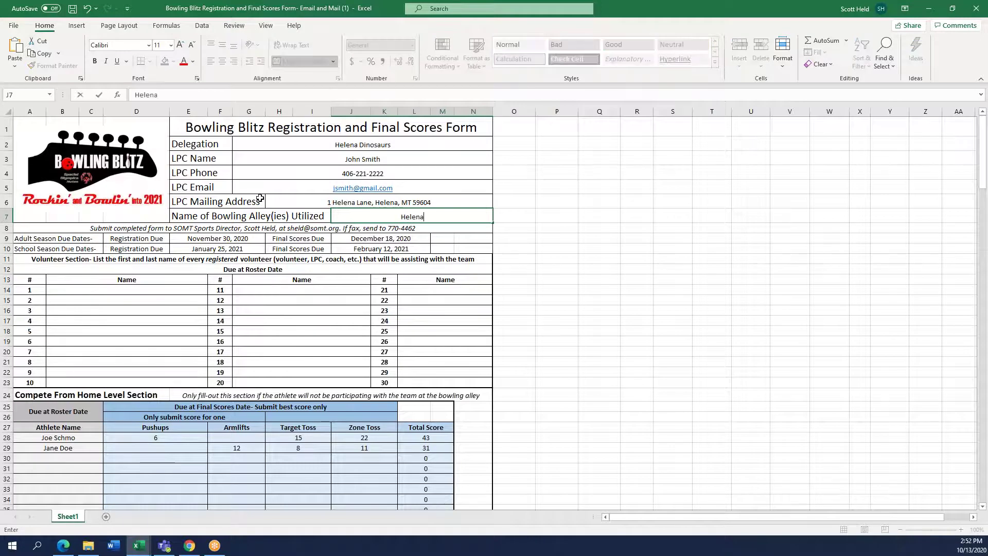
pyautogui.write(' Lanes')
pyautogui.press('Return')
pyautogui.press('Down')
pyautogui.press('Left')
pyautogui.press('Left')
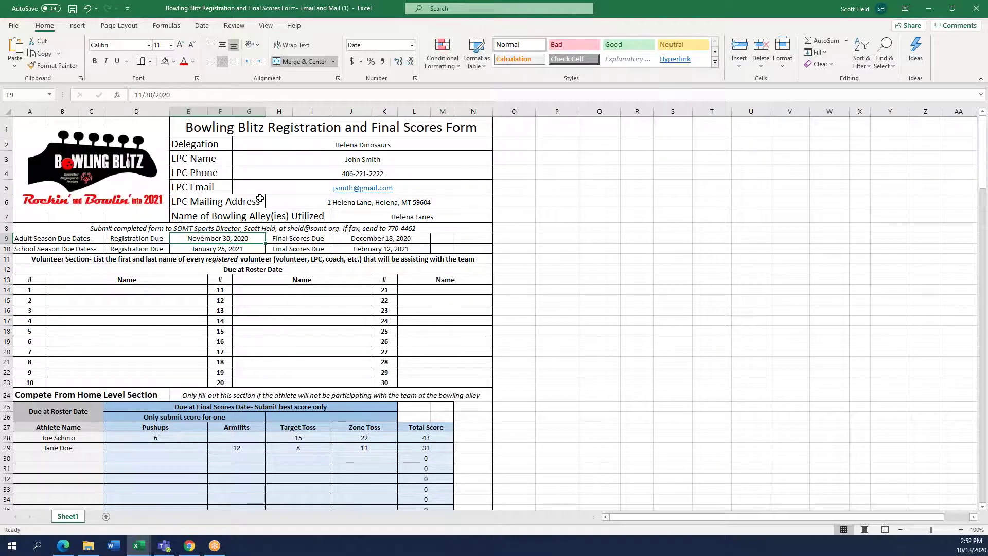
pyautogui.press('Up')
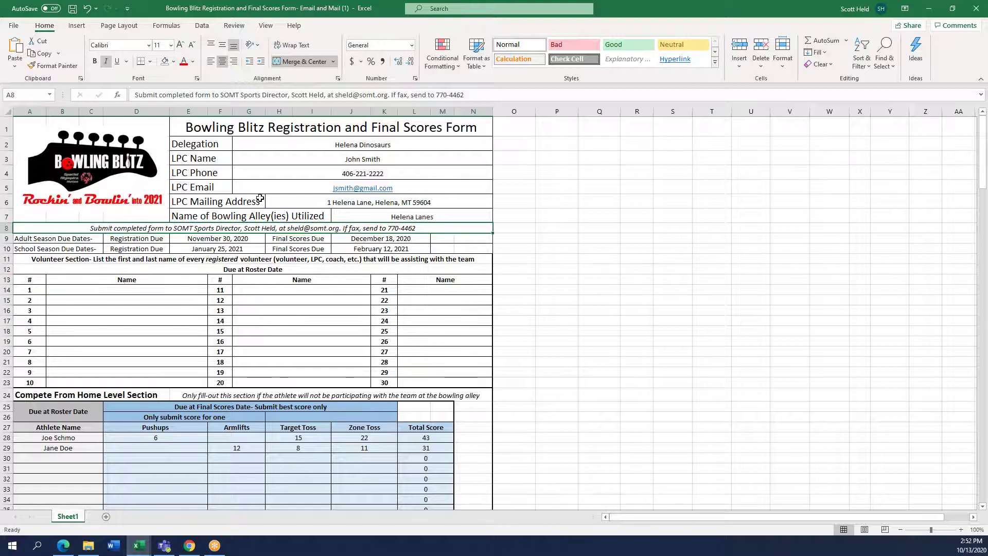
pyautogui.press('Down')
pyautogui.press('Down')
pyautogui.press('Down')
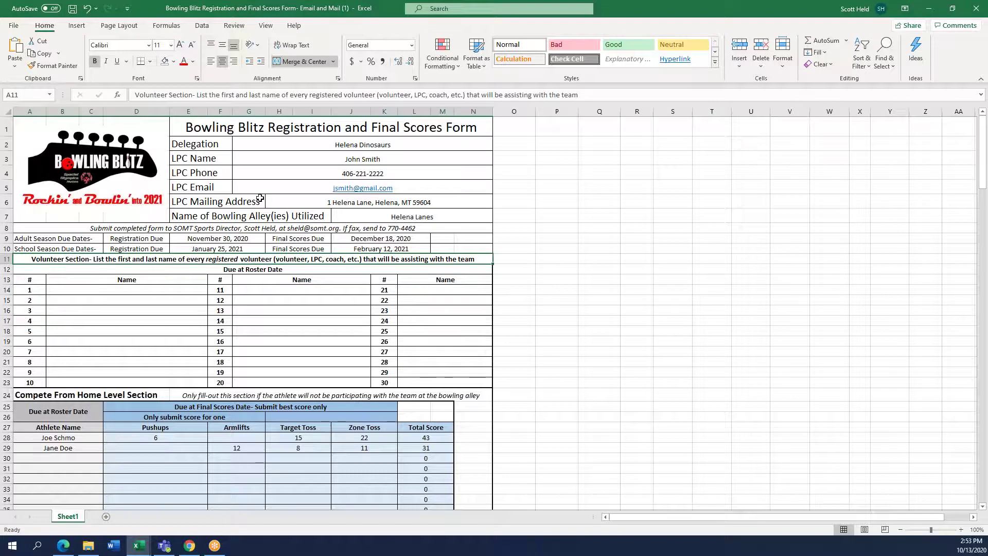
pyautogui.press('Down')
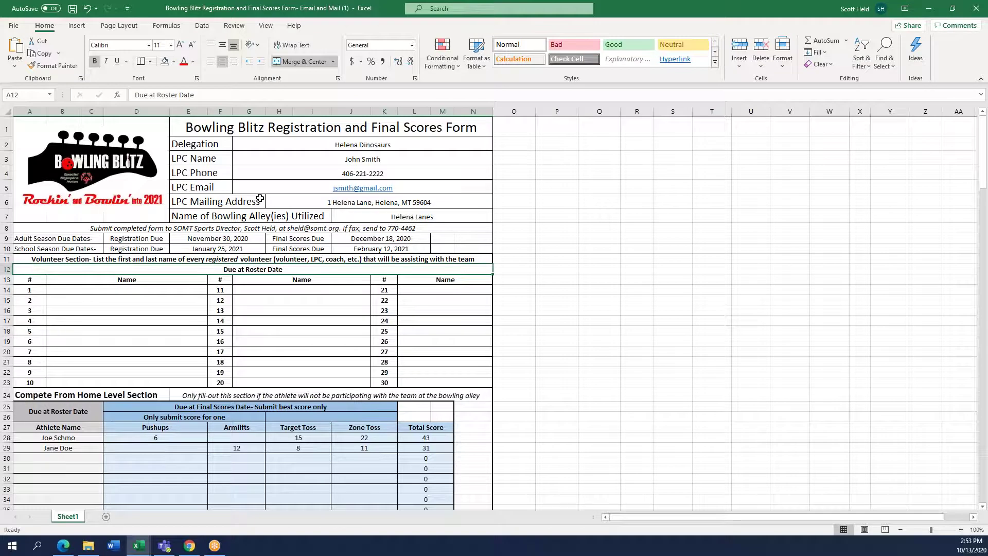
pyautogui.click(180, 96)
pyautogui.press('BackSpace')
pyautogui.press('BackSpace')
pyautogui.press('BackSpace')
pyautogui.press('BackSpace')
pyautogui.press('BackSpace')
pyautogui.write('egistrat')
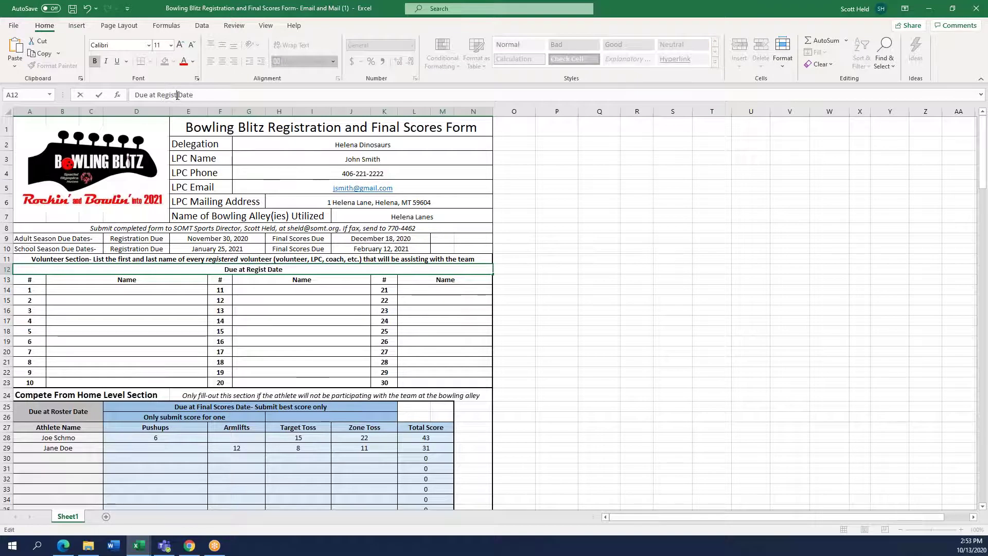
pyautogui.write('ion')
pyautogui.press('Return')
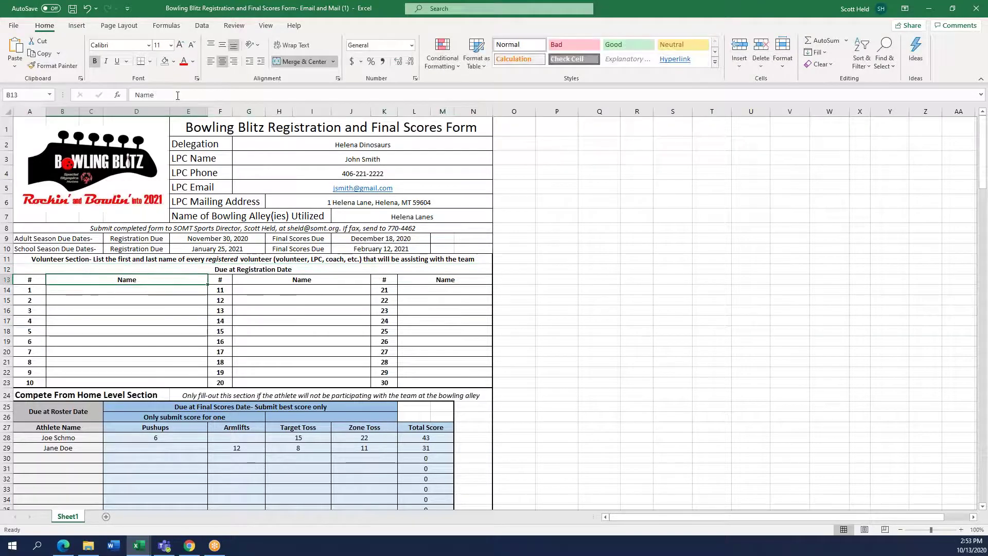
pyautogui.press('Up')
pyautogui.press('Up')
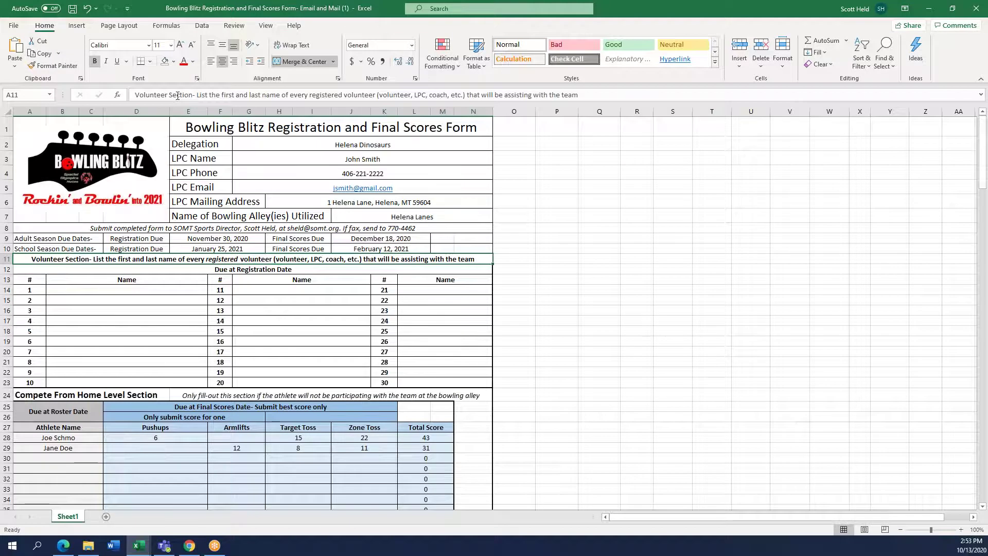
pyautogui.press('Up')
pyautogui.press('Right')
pyautogui.press('Right')
pyautogui.press('Up')
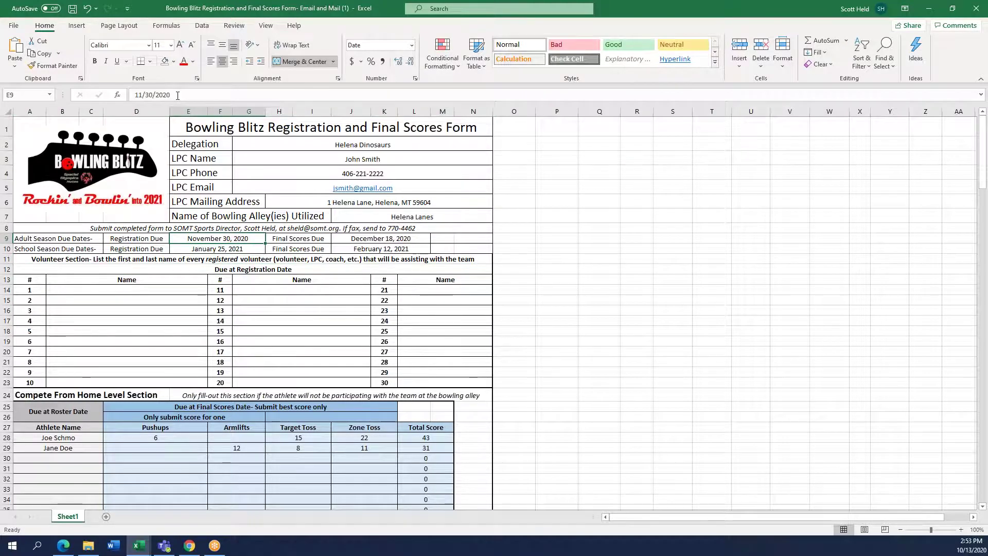
pyautogui.press('Down')
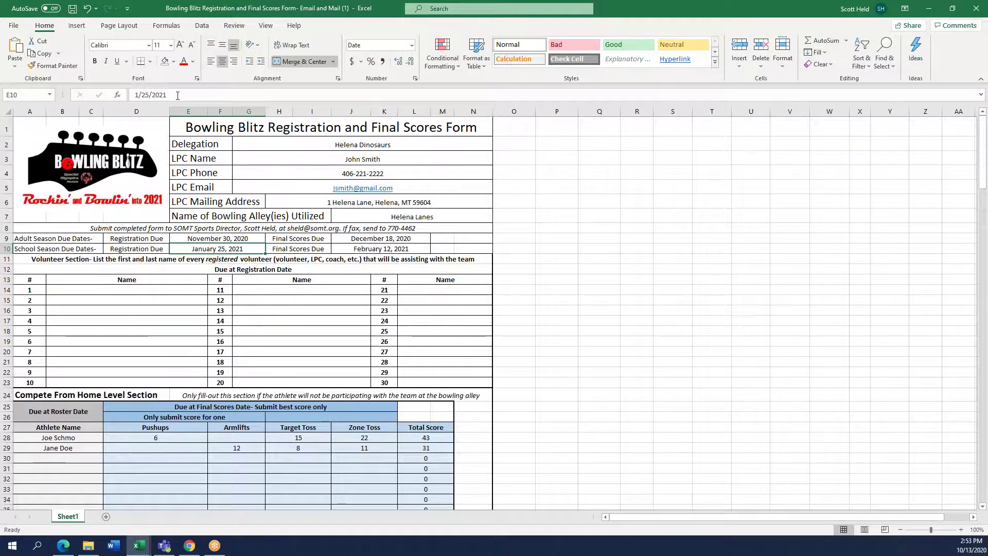
pyautogui.press('Down')
pyautogui.press('Down')
pyautogui.press('Down')
pyautogui.press('Down')
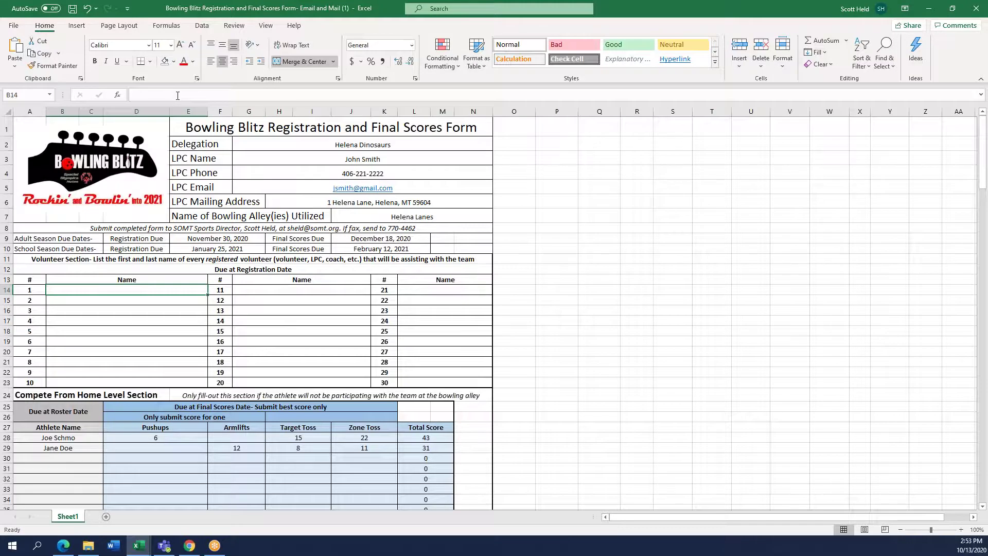
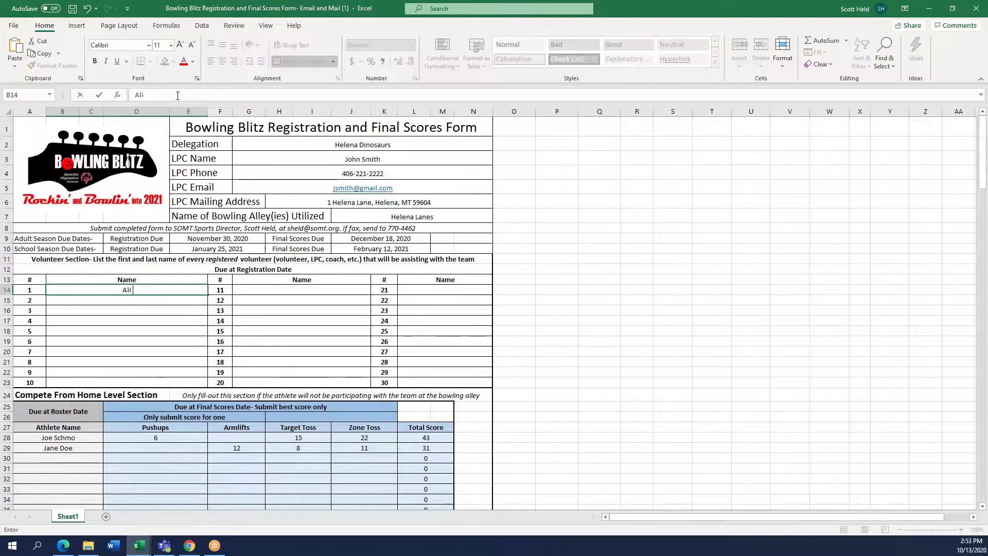
# Enter the four volunteer names in rows 1–4 of the Volunteer Section, fixing the fourth row
pyautogui.press('Return')
pyautogui.press('Return')
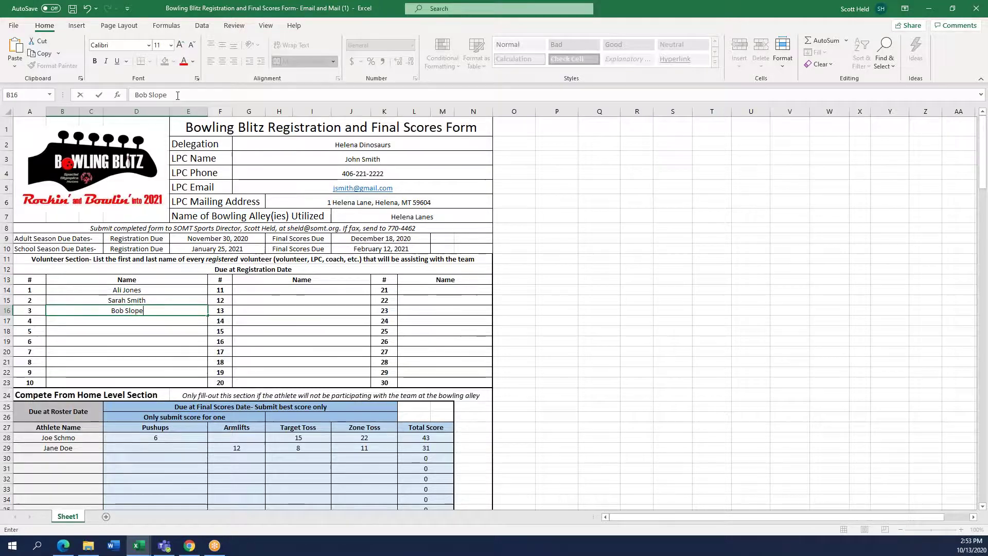
pyautogui.press('Return')
pyautogui.press('Return')
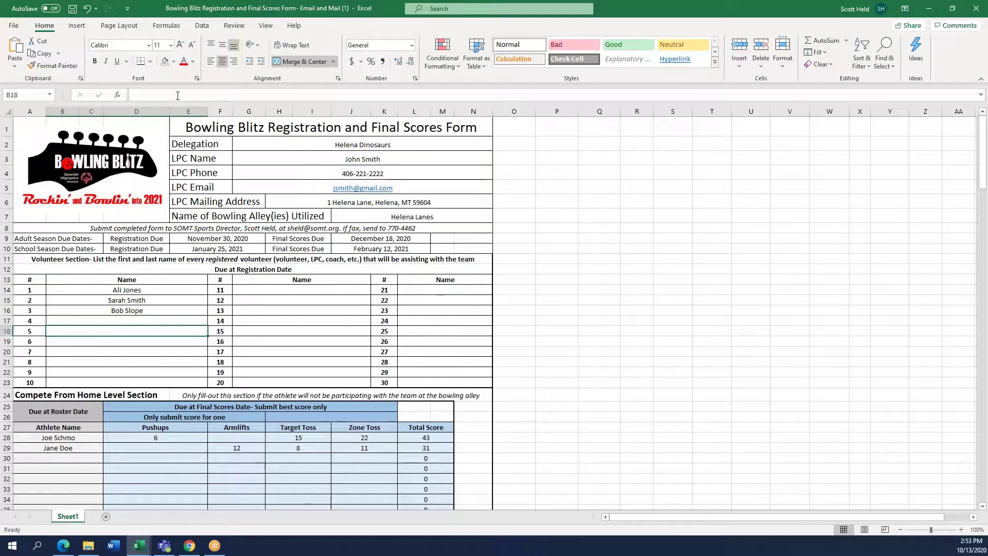
pyautogui.press('Up')
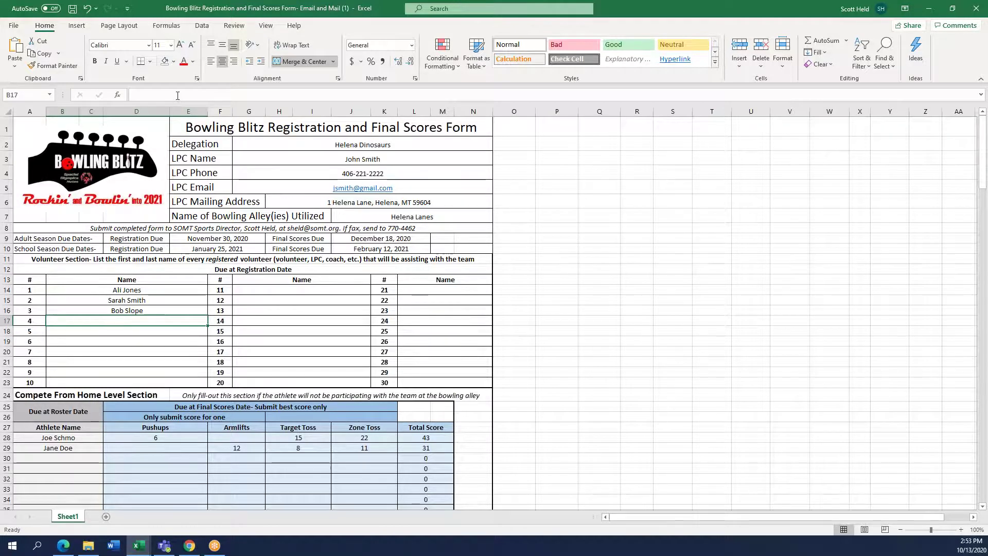
pyautogui.write('John Smith')
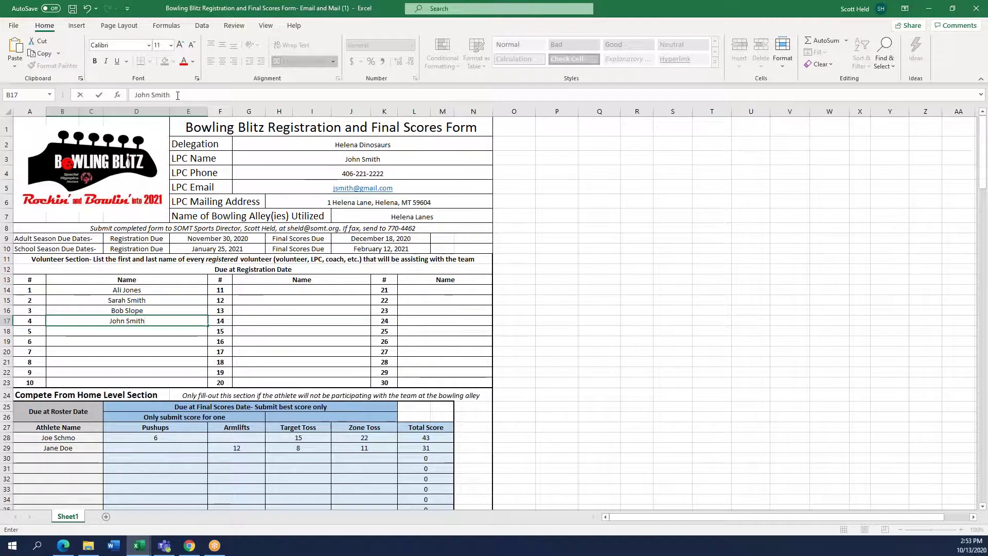
pyautogui.press('Return')
pyautogui.press('Return')
pyautogui.press('Return')
pyautogui.press('Return')
pyautogui.press('Return')
pyautogui.press('Return')
pyautogui.press('Return')
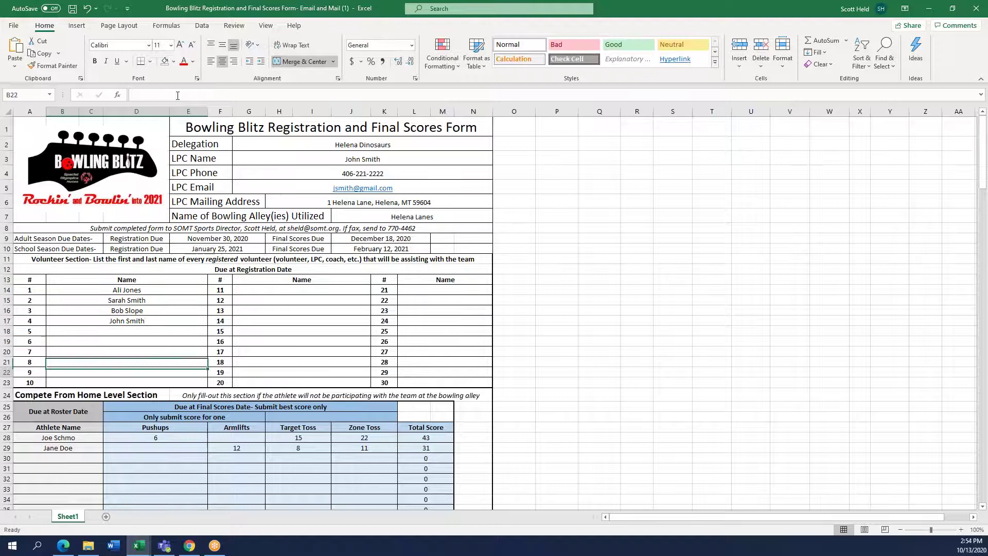
pyautogui.press('Return')
pyautogui.press('Return')
# Replace the Due at Roster Date heading with the pasted Due at Registration Date wording
pyautogui.press('Left')
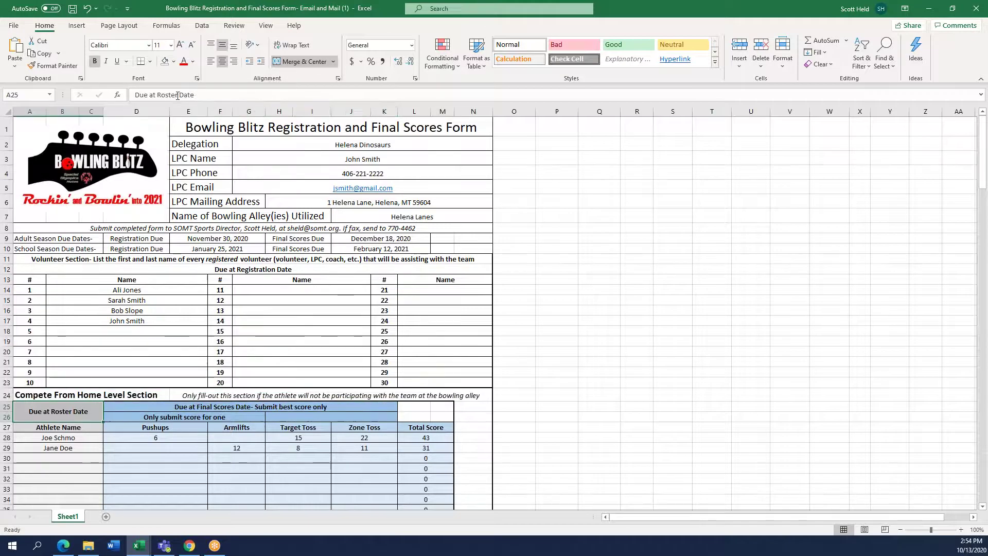
pyautogui.press('BackSpace')
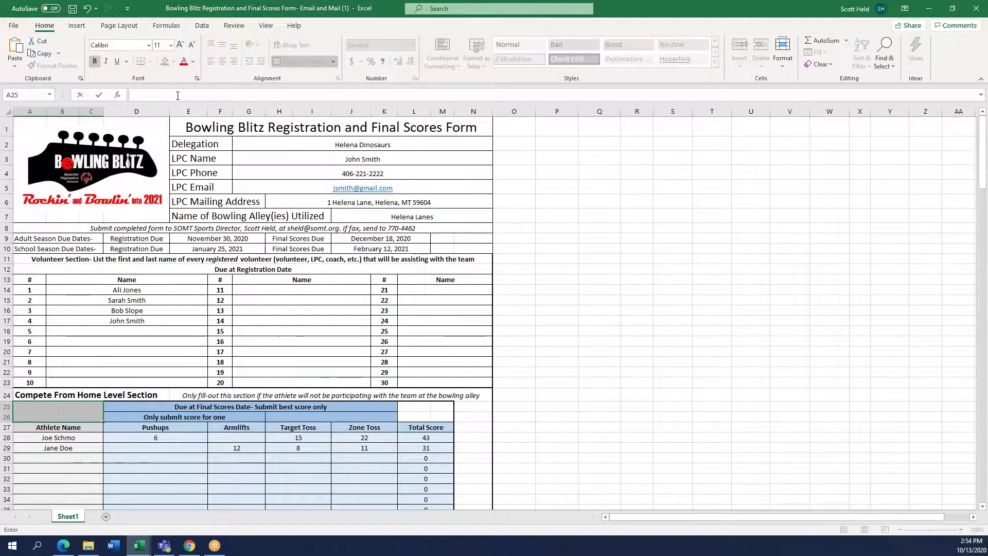
pyautogui.write('Due at Registration Date')
pyautogui.press('Return')
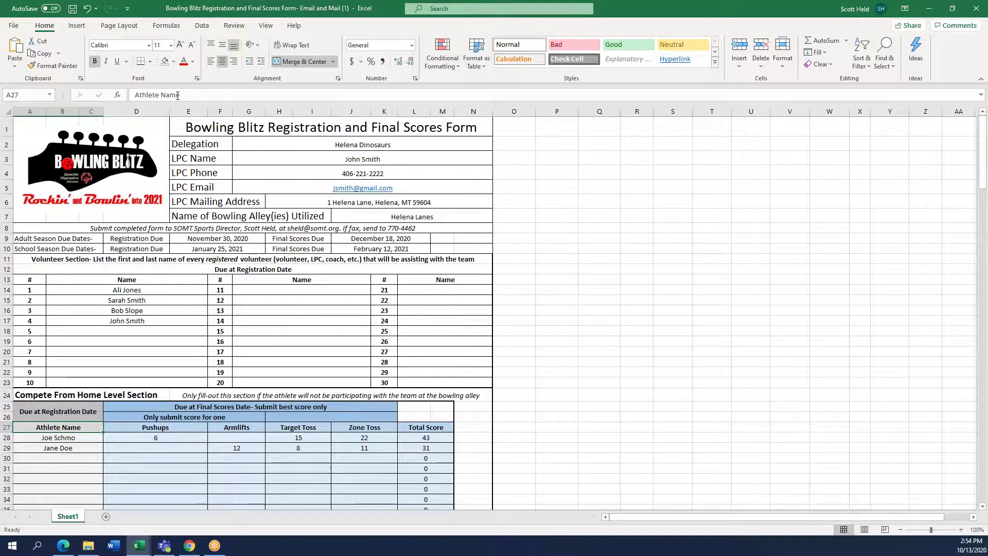
pyautogui.press('Up')
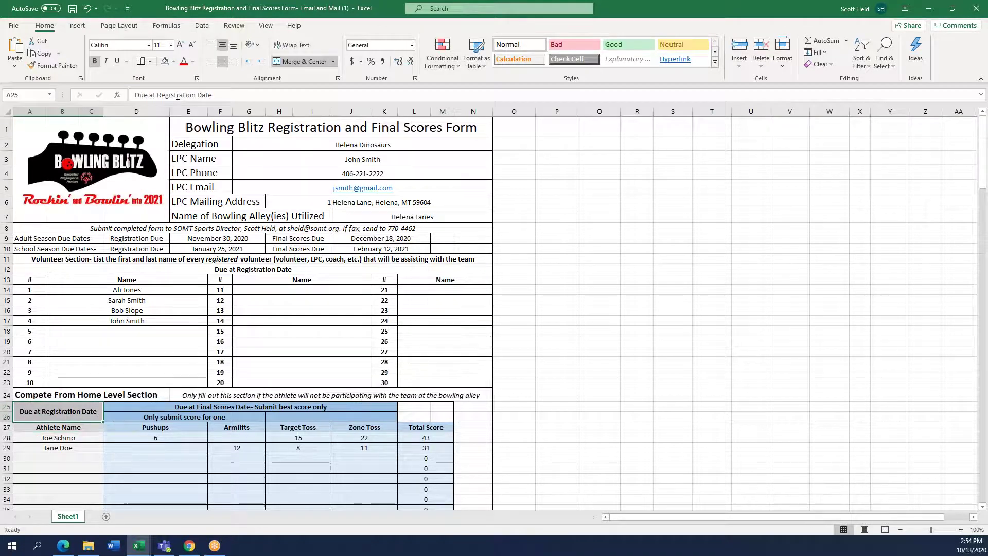
# Check the athlete rows and the adult and school season registration due dates
pyautogui.press('Down')
pyautogui.press('Down')
pyautogui.press('Down')
pyautogui.press('Down')
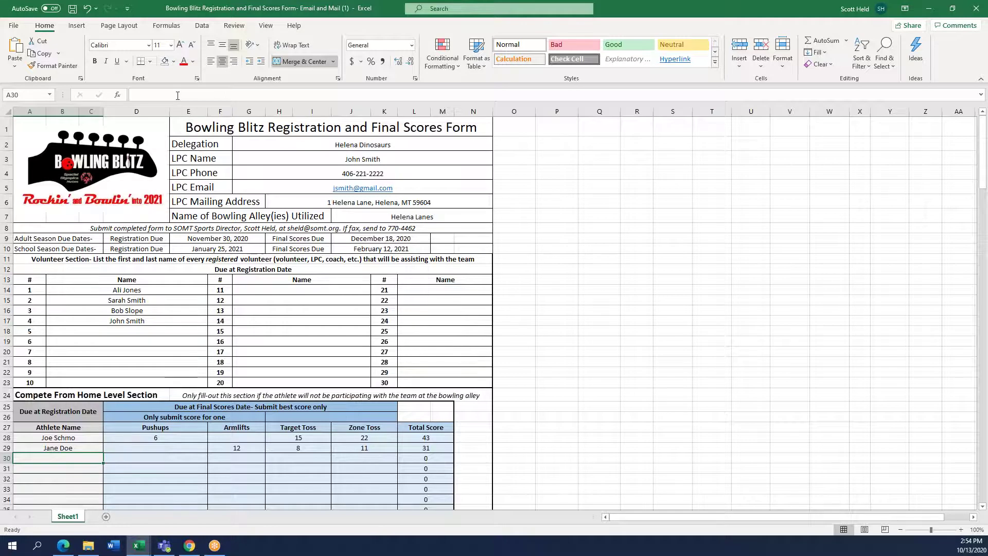
pyautogui.press('Down')
pyautogui.press('Down')
pyautogui.press('Down')
pyautogui.press('Down')
pyautogui.press('Down')
pyautogui.press('Down')
pyautogui.press('Down')
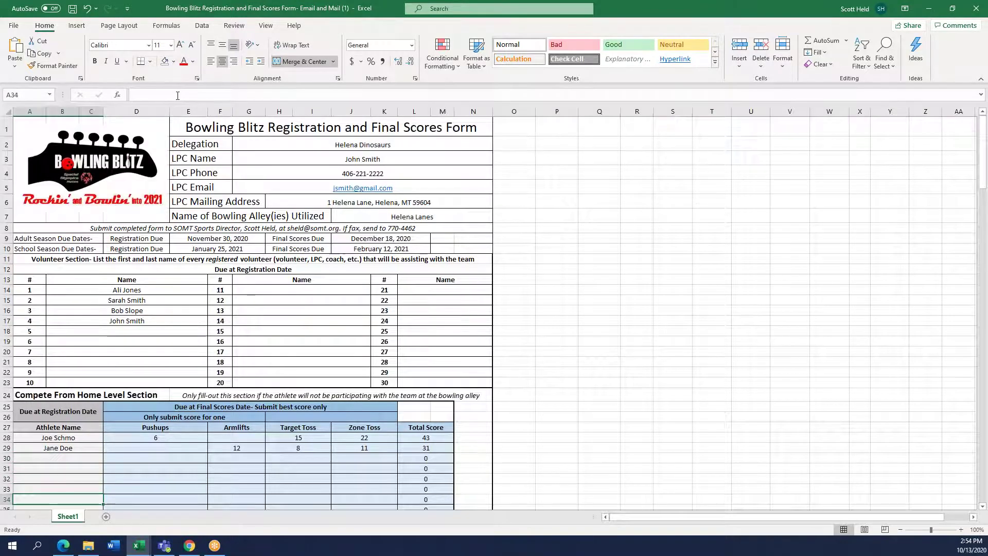
pyautogui.press('Down')
pyautogui.press('Down')
pyautogui.press('Down')
pyautogui.press('Down')
pyautogui.press('Down')
pyautogui.press('Down')
pyautogui.press('Down')
pyautogui.press('Down')
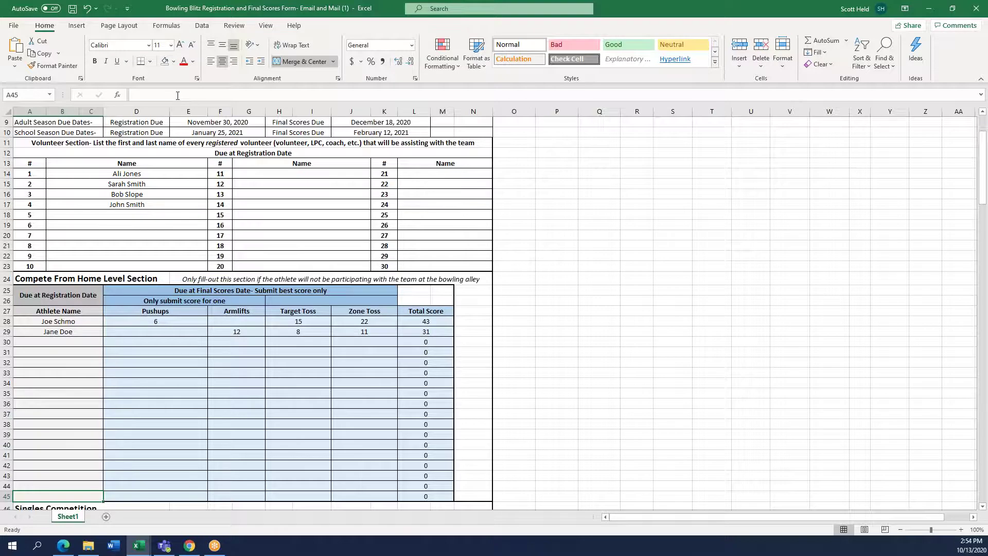
pyautogui.press('Up')
pyautogui.press('Up')
pyautogui.press('Up')
pyautogui.press('Up')
pyautogui.press('Up')
pyautogui.press('Up')
pyautogui.press('Up')
pyautogui.press('Up')
pyautogui.press('Up')
pyautogui.press('Up')
pyautogui.press('Up')
pyautogui.press('Up')
pyautogui.press('Up')
pyautogui.press('Up')
pyautogui.press('Up')
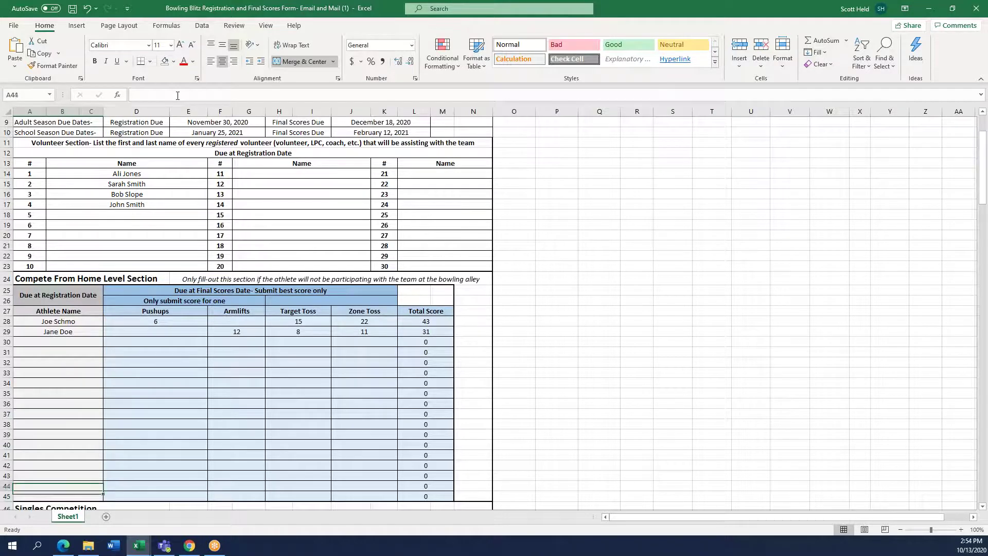
pyautogui.press('Up')
pyautogui.press('Up')
pyautogui.press('Up')
pyautogui.press('Up')
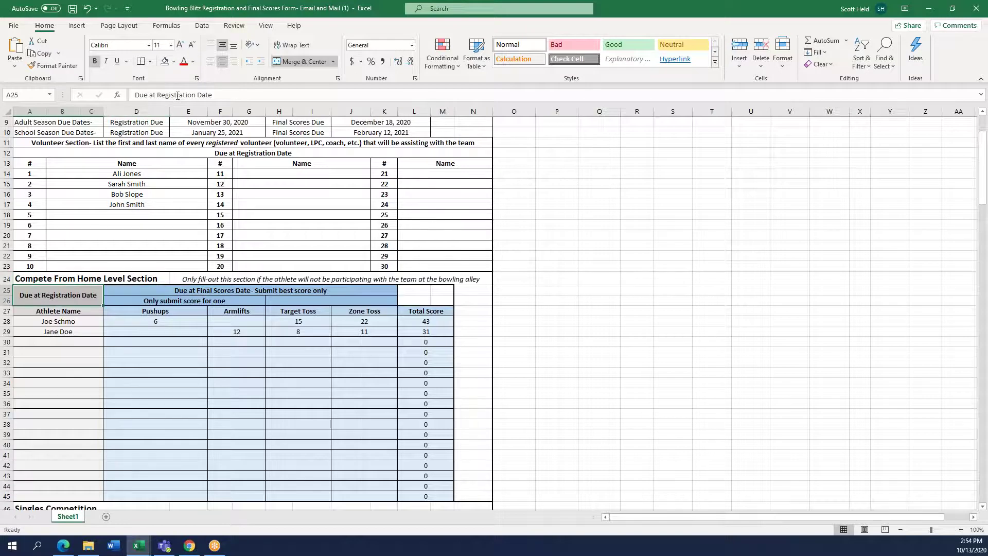
pyautogui.press('Up')
pyautogui.press('Up')
pyautogui.press('Up')
pyautogui.press('Up')
pyautogui.press('Up')
pyautogui.press('Up')
pyautogui.press('Up')
pyautogui.press('Up')
pyautogui.press('Up')
pyautogui.press('Up')
pyautogui.press('Up')
pyautogui.press('Up')
pyautogui.press('Up')
pyautogui.press('Up')
pyautogui.press('Up')
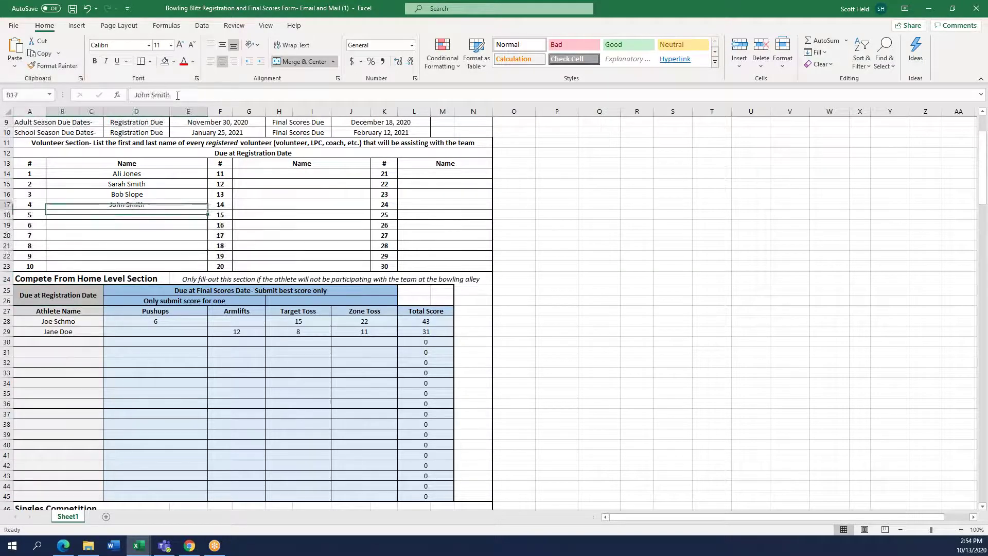
pyautogui.press('Up')
pyautogui.press('Right')
pyautogui.press('Right')
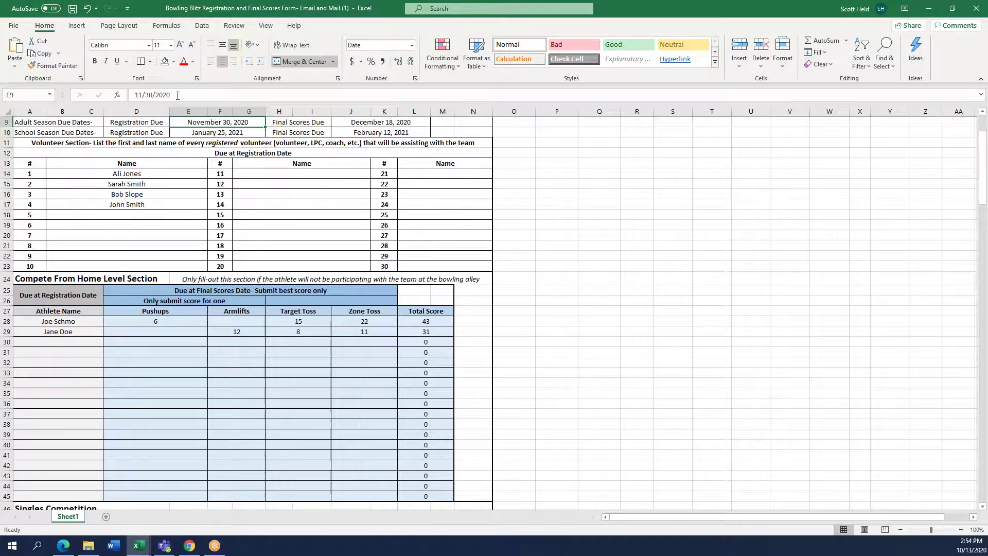
pyautogui.press('Down')
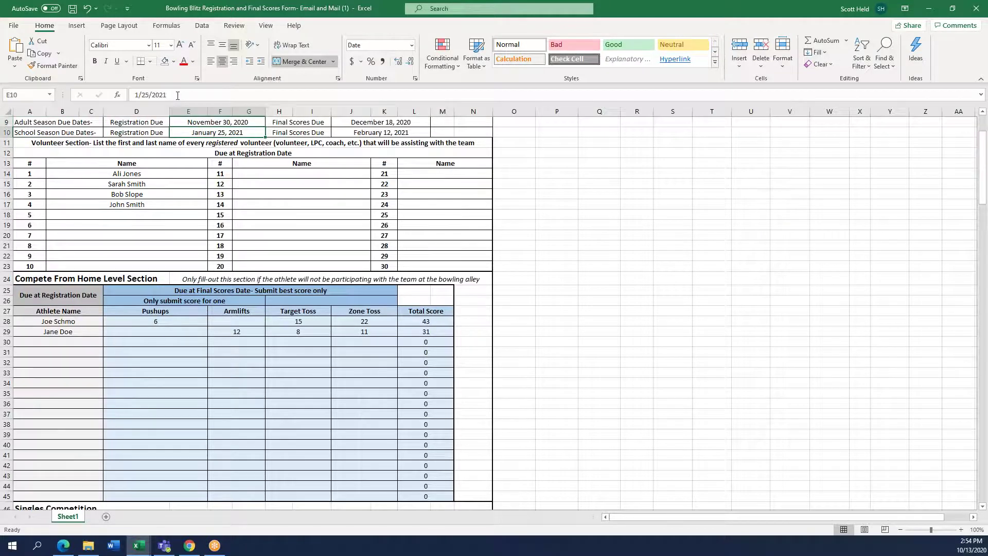
pyautogui.press('Down')
pyautogui.press('Down')
pyautogui.press('Down')
pyautogui.press('Down')
pyautogui.press('Down')
pyautogui.press('Down')
pyautogui.press('Down')
pyautogui.press('Down')
pyautogui.press('Down')
pyautogui.press('Down')
pyautogui.press('Down')
pyautogui.press('Down')
pyautogui.press('Down')
pyautogui.press('Down')
pyautogui.press('Down')
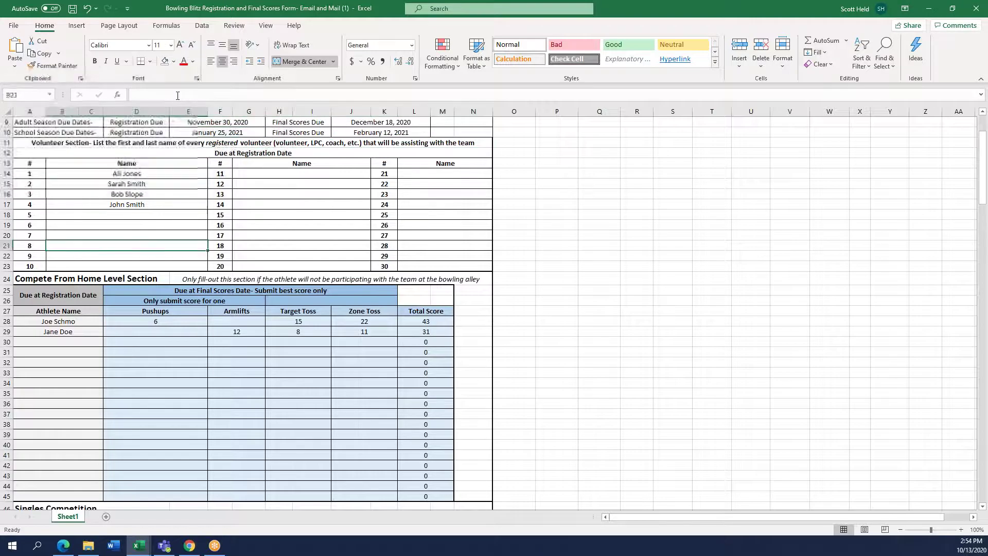
pyautogui.press('Left')
# Step through the two Compete From Home athletes down toward the Singles Competition rows
pyautogui.press('Down')
pyautogui.press('Down')
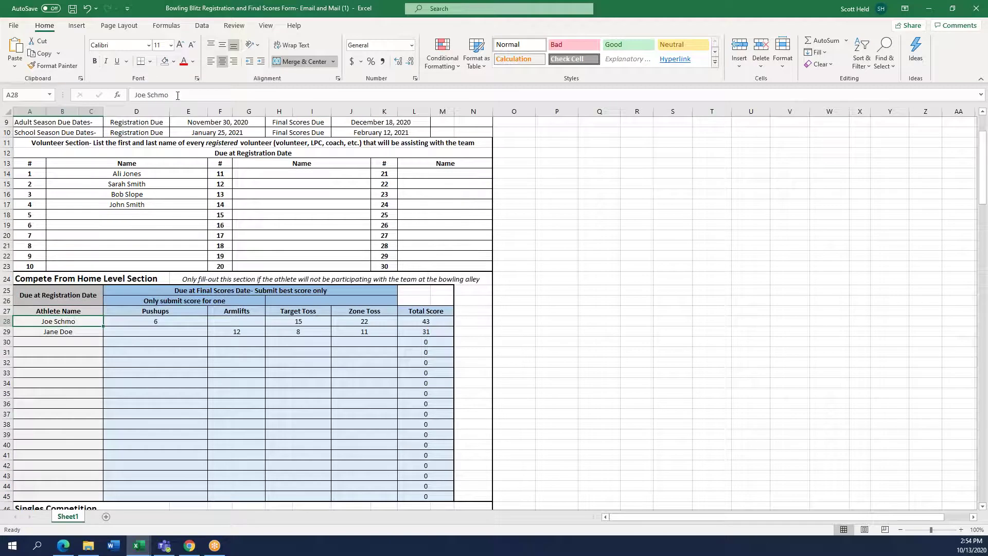
pyautogui.press('Down')
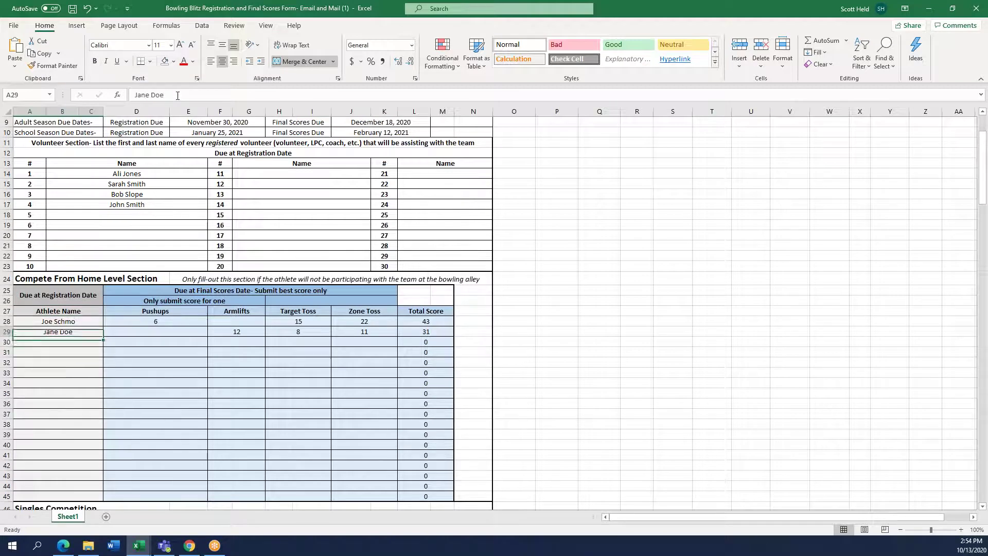
pyautogui.press('Up')
pyautogui.press('Down')
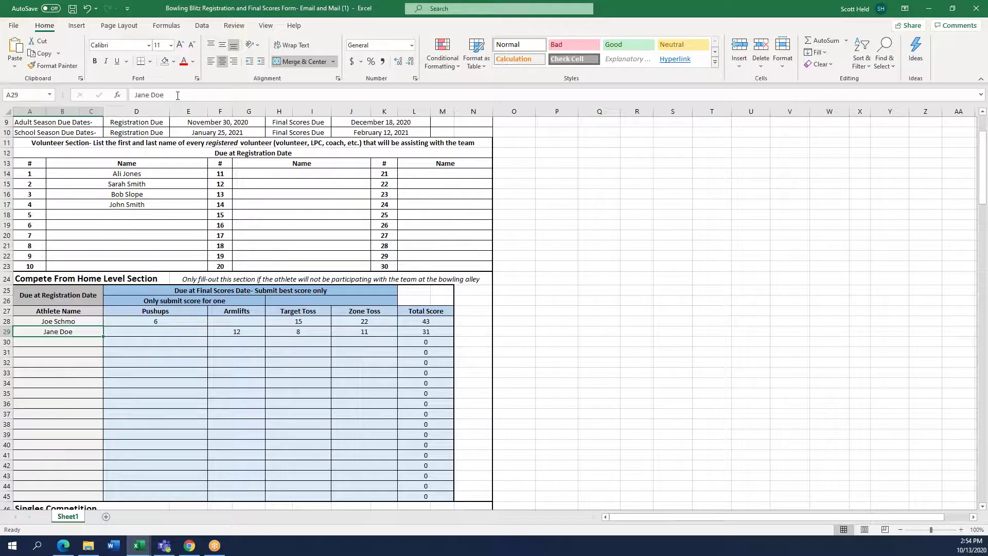
pyautogui.press('Down')
pyautogui.press('Down')
pyautogui.press('Down')
pyautogui.press('Down')
pyautogui.press('Down')
pyautogui.press('Down')
pyautogui.press('Down')
pyautogui.press('Down')
pyautogui.press('Down')
pyautogui.press('Down')
pyautogui.press('Down')
pyautogui.press('Down')
pyautogui.press('Down')
pyautogui.press('Down')
pyautogui.press('Down')
pyautogui.press('Down')
pyautogui.press('Down')
pyautogui.press('Down')
pyautogui.press('Down')
pyautogui.press('Down')
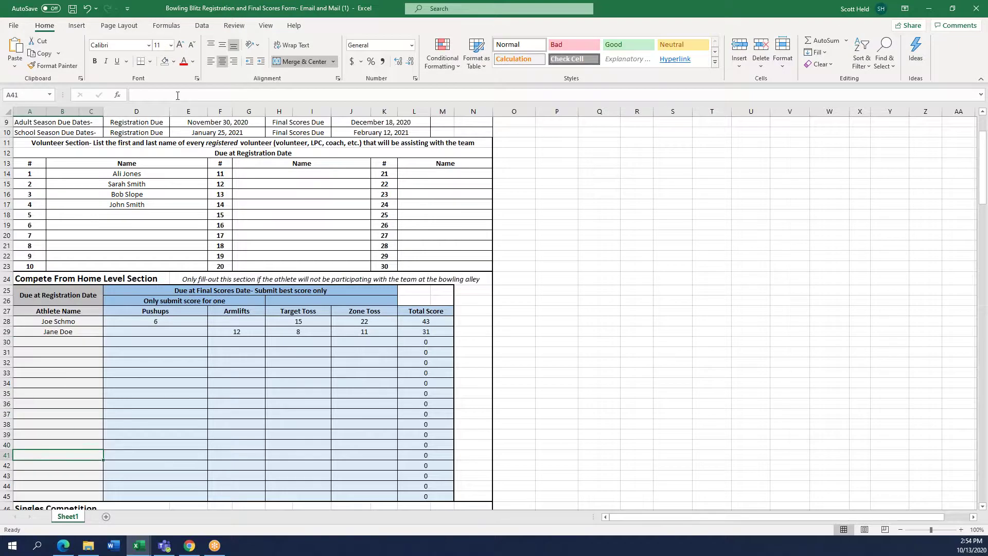
pyautogui.press('Down')
pyautogui.press('Down')
pyautogui.press('Down')
pyautogui.press('Down')
pyautogui.press('Down')
pyautogui.press('Down')
pyautogui.press('Down')
pyautogui.press('Down')
pyautogui.press('Down')
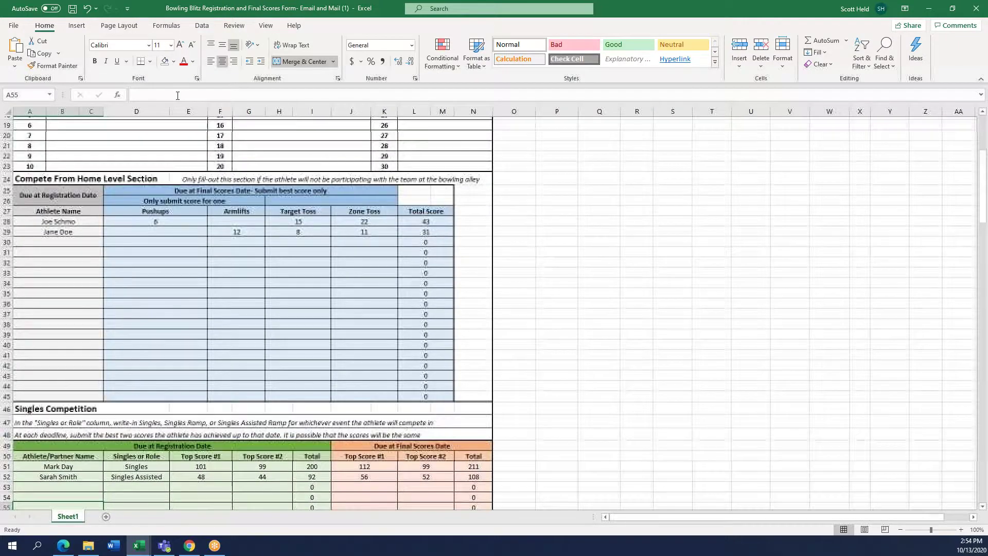
pyautogui.press('Down')
pyautogui.press('Down')
pyautogui.press('Down')
pyautogui.press('Down')
pyautogui.press('Down')
pyautogui.press('Down')
pyautogui.press('Down')
pyautogui.press('Down')
pyautogui.press('Down')
pyautogui.press('Down')
pyautogui.press('Down')
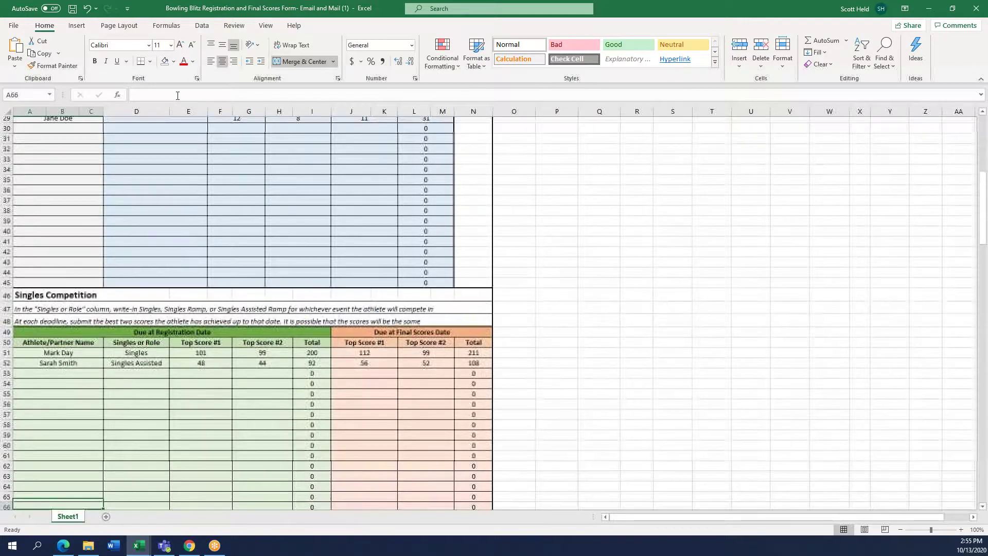
pyautogui.press('Down')
pyautogui.press('Down')
pyautogui.press('Down')
pyautogui.press('Down')
pyautogui.press('Down')
pyautogui.press('Down')
pyautogui.press('Down')
pyautogui.press('Down')
pyautogui.press('Down')
pyautogui.press('Down')
pyautogui.press('Down')
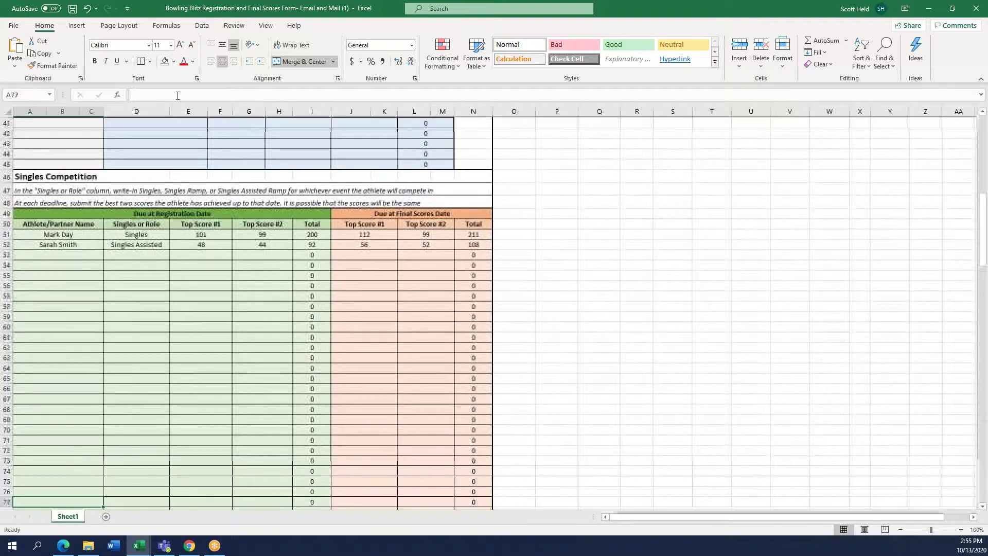
pyautogui.press('Up')
pyautogui.press('Up')
pyautogui.press('Up')
pyautogui.press('Up')
pyautogui.press('Up')
pyautogui.press('Up')
pyautogui.press('Up')
pyautogui.press('Up')
pyautogui.press('Up')
pyautogui.press('Up')
pyautogui.press('Up')
pyautogui.press('Up')
pyautogui.press('Up')
pyautogui.press('Up')
pyautogui.press('Up')
pyautogui.press('Up')
pyautogui.press('Up')
pyautogui.press('Up')
pyautogui.press('Up')
pyautogui.press('Up')
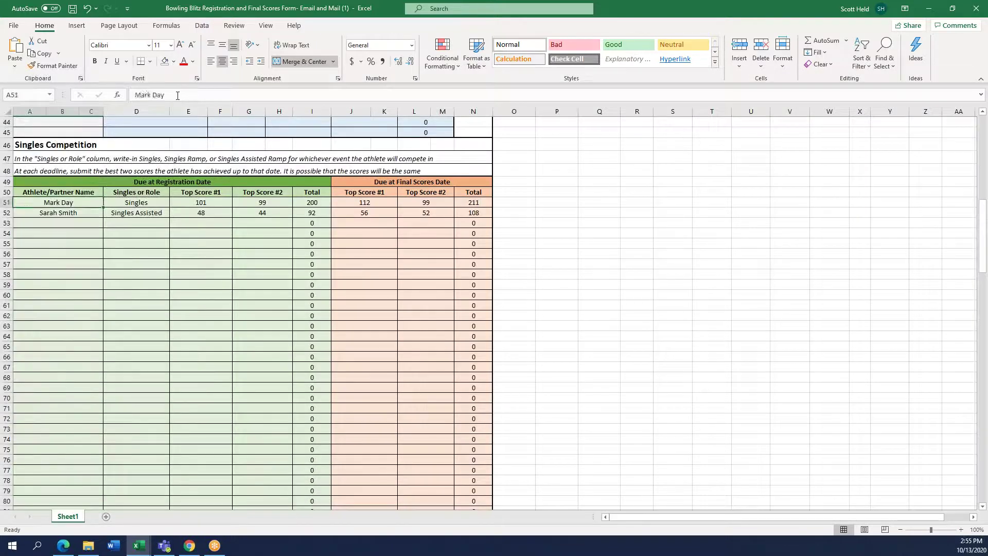
pyautogui.press('Up')
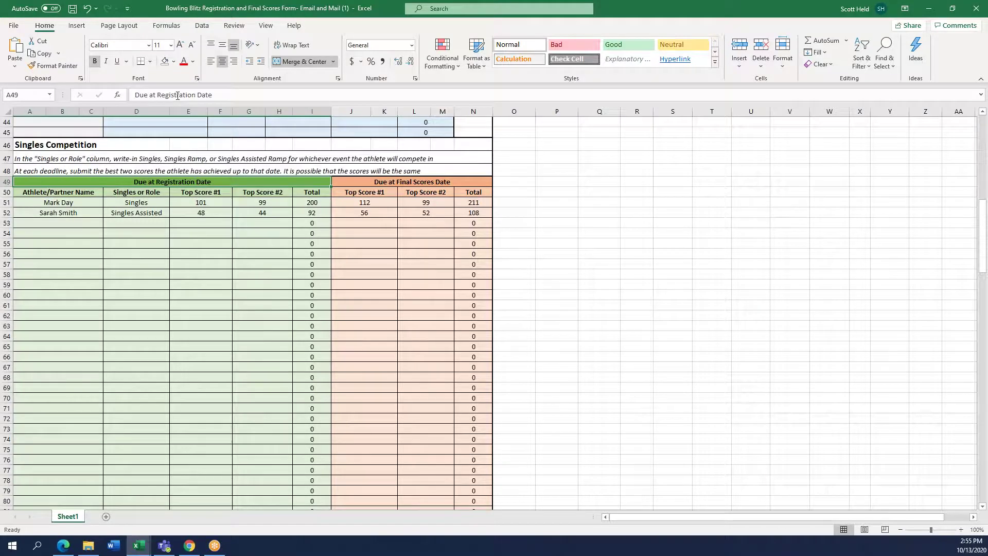
pyautogui.press('Right')
pyautogui.press('Up')
pyautogui.press('Up')
pyautogui.press('Up')
pyautogui.press('Up')
pyautogui.press('Up')
pyautogui.press('Up')
pyautogui.press('Up')
pyautogui.press('Up')
pyautogui.press('Up')
pyautogui.press('Up')
pyautogui.press('Up')
pyautogui.press('Up')
pyautogui.press('Up')
pyautogui.press('Up')
pyautogui.press('Up')
pyautogui.press('Up')
pyautogui.press('Up')
pyautogui.press('Up')
pyautogui.press('Up')
pyautogui.press('Up')
pyautogui.press('Up')
pyautogui.press('Up')
pyautogui.press('Up')
pyautogui.press('Up')
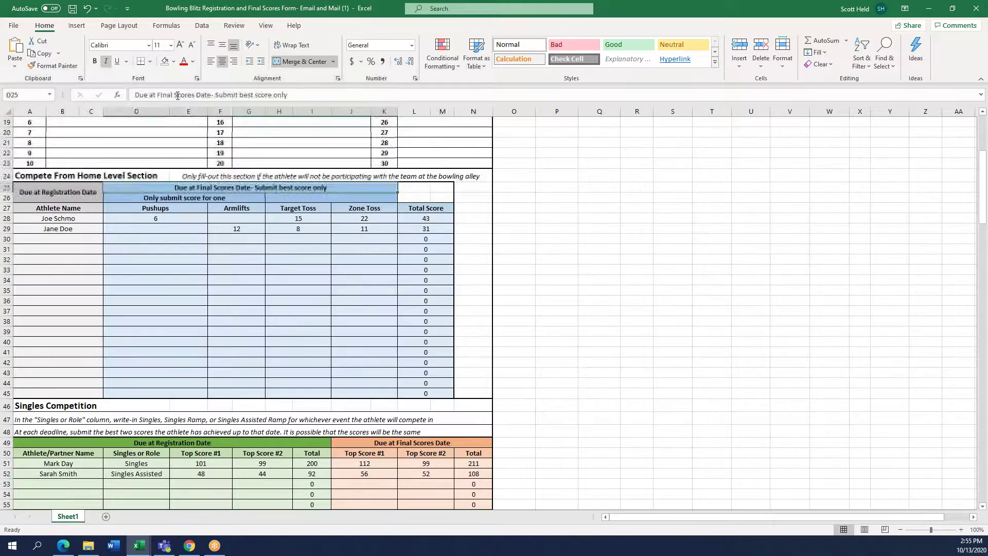
pyautogui.press('Down')
pyautogui.press('Down')
pyautogui.press('Down')
pyautogui.press('Down')
pyautogui.press('Down')
pyautogui.press('Down')
pyautogui.press('Down')
pyautogui.press('Down')
pyautogui.press('Down')
pyautogui.press('Down')
pyautogui.press('Down')
pyautogui.press('Down')
pyautogui.press('Down')
pyautogui.press('Down')
pyautogui.press('Down')
pyautogui.press('Down')
pyautogui.press('Down')
pyautogui.press('Down')
pyautogui.press('Down')
pyautogui.press('Down')
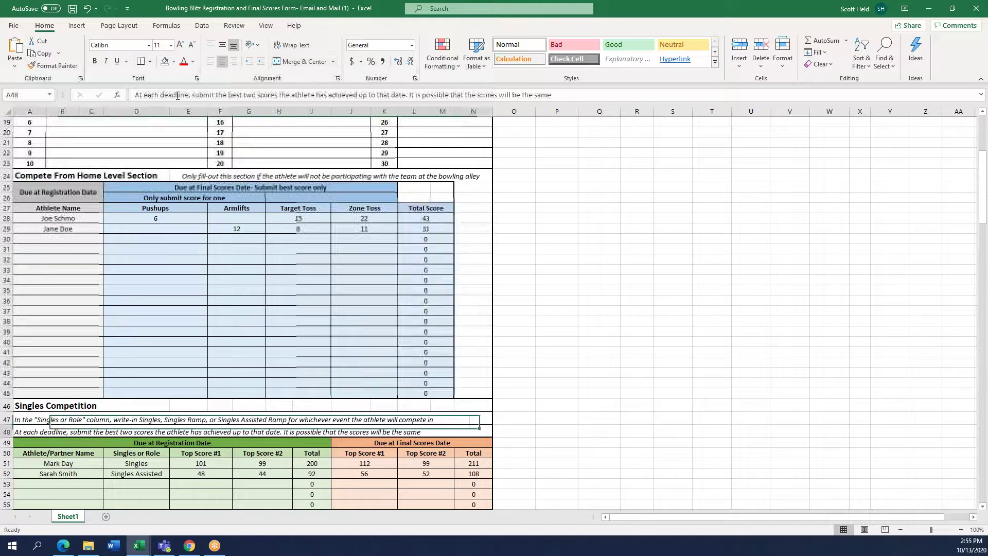
pyautogui.press('Down')
pyautogui.press('Right')
pyautogui.press('Up')
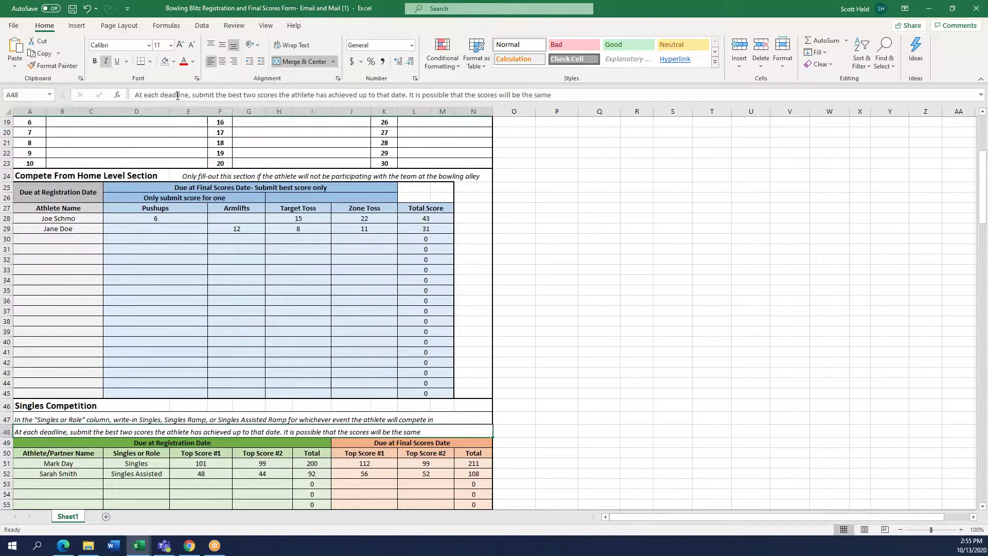
pyautogui.press('Up')
pyautogui.press('Up')
pyautogui.press('Up')
pyautogui.press('Right')
pyautogui.press('Right')
pyautogui.press('Right')
pyautogui.press('Right')
pyautogui.press('Up')
pyautogui.press('Up')
pyautogui.press('Up')
pyautogui.press('Up')
pyautogui.press('Up')
pyautogui.press('Up')
pyautogui.press('Up')
pyautogui.press('Up')
pyautogui.press('Up')
pyautogui.press('Up')
pyautogui.press('Up')
pyautogui.press('Up')
pyautogui.press('Up')
pyautogui.press('Up')
pyautogui.press('Up')
pyautogui.press('Up')
pyautogui.press('Up')
pyautogui.press('Up')
pyautogui.press('Up')
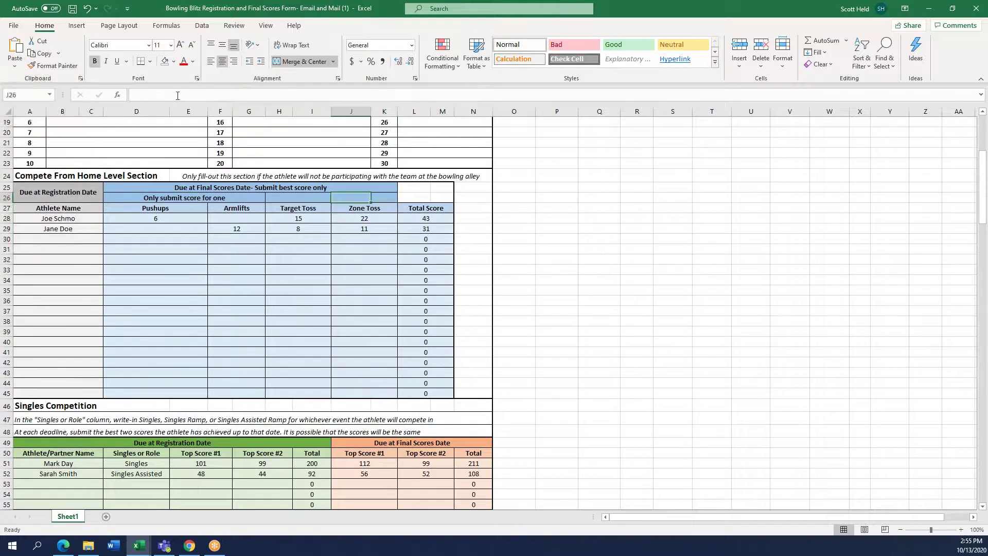
pyautogui.press('Up')
pyautogui.press('Down')
pyautogui.press('Down')
pyautogui.press('Down')
pyautogui.press('Down')
pyautogui.press('Up')
pyautogui.press('Left')
pyautogui.press('Left')
pyautogui.press('Left')
pyautogui.press('Right')
pyautogui.press('Right')
pyautogui.press('Right')
pyautogui.press('Right')
pyautogui.press('Down')
pyautogui.press('Down')
pyautogui.press('Down')
pyautogui.press('Down')
pyautogui.press('Down')
pyautogui.press('Down')
pyautogui.press('Down')
pyautogui.press('Down')
pyautogui.press('Down')
pyautogui.press('Down')
pyautogui.press('Down')
pyautogui.press('Down')
pyautogui.press('Down')
pyautogui.press('Down')
pyautogui.press('Down')
pyautogui.press('Down')
pyautogui.press('Down')
pyautogui.press('Down')
pyautogui.press('Down')
pyautogui.press('Down')
pyautogui.press('Down')
pyautogui.press('Down')
pyautogui.press('Down')
pyautogui.press('Down')
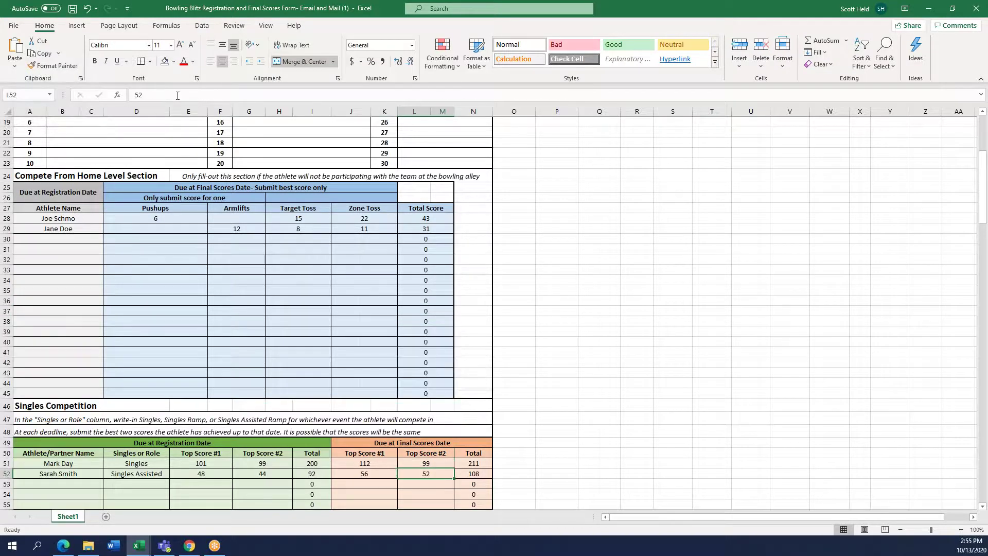
pyautogui.press('Left')
pyautogui.press('Left')
pyautogui.press('Left')
pyautogui.press('Left')
pyautogui.press('Left')
pyautogui.press('Left')
pyautogui.press('Up')
pyautogui.press('Down')
pyautogui.press('Down')
pyautogui.press('Down')
pyautogui.press('Down')
pyautogui.press('Down')
pyautogui.press('Down')
pyautogui.press('Down')
pyautogui.press('Down')
pyautogui.press('Down')
pyautogui.press('Down')
pyautogui.press('Down')
pyautogui.press('Down')
pyautogui.press('Down')
pyautogui.press('Down')
pyautogui.press('Down')
pyautogui.press('Down')
pyautogui.press('Down')
pyautogui.press('Down')
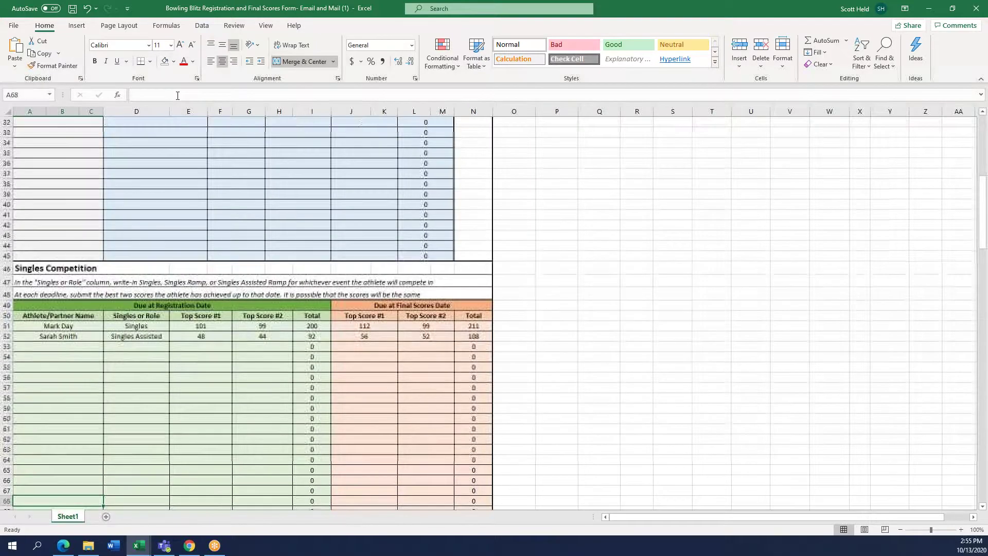
pyautogui.press('Down')
pyautogui.press('Down')
pyautogui.press('Down')
pyautogui.press('Down')
pyautogui.press('Down')
pyautogui.press('Down')
pyautogui.press('Down')
pyautogui.press('Up')
pyautogui.press('Up')
pyautogui.press('Up')
pyautogui.press('Up')
pyautogui.press('Up')
pyautogui.press('Up')
pyautogui.press('Up')
pyautogui.press('Up')
pyautogui.press('Up')
pyautogui.press('Up')
pyautogui.press('Up')
pyautogui.press('Up')
pyautogui.press('Up')
pyautogui.press('Up')
pyautogui.press('Up')
pyautogui.press('Up')
pyautogui.press('Up')
pyautogui.press('Up')
pyautogui.press('Up')
pyautogui.press('Up')
pyautogui.press('Up')
pyautogui.press('Up')
pyautogui.press('Up')
pyautogui.press('Up')
pyautogui.press('Up')
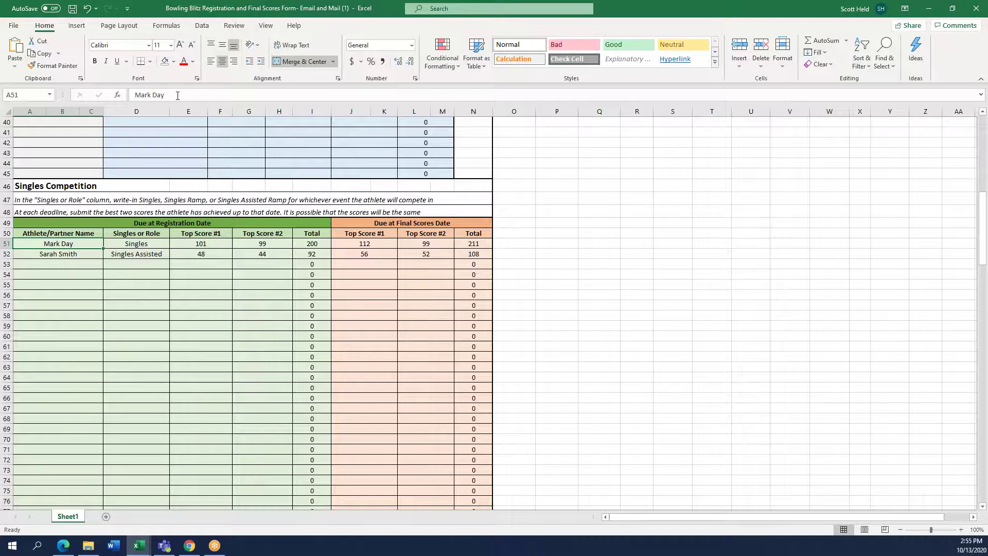
pyautogui.press('Right')
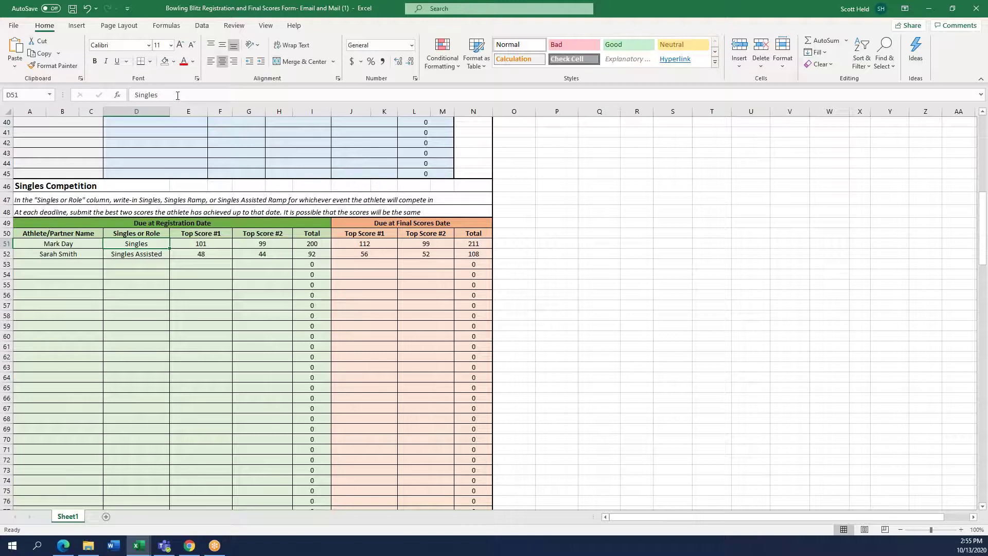
pyautogui.press('Up')
pyautogui.press('Up')
pyautogui.press('Up')
pyautogui.press('Up')
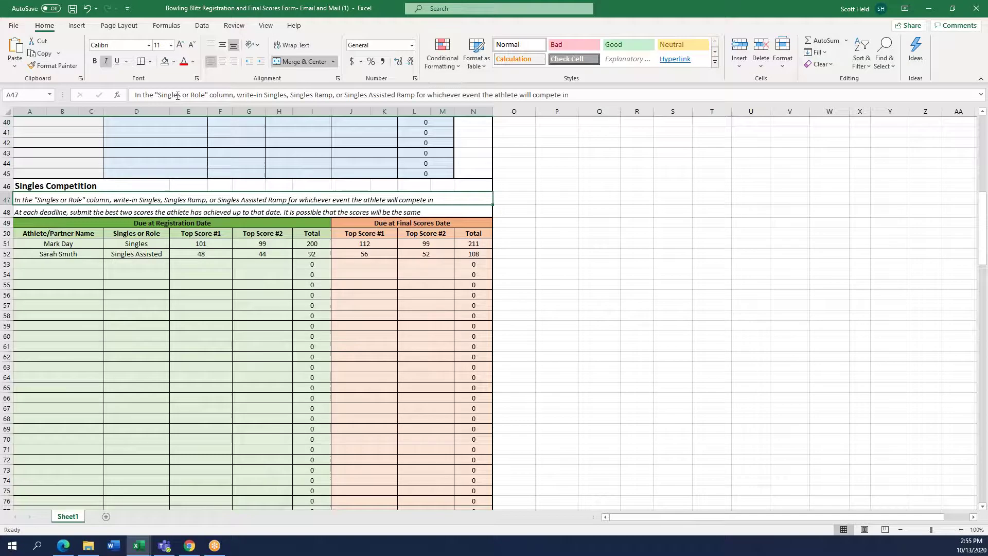
pyautogui.press('Down')
pyautogui.press('Down')
pyautogui.press('Down')
pyautogui.press('Down')
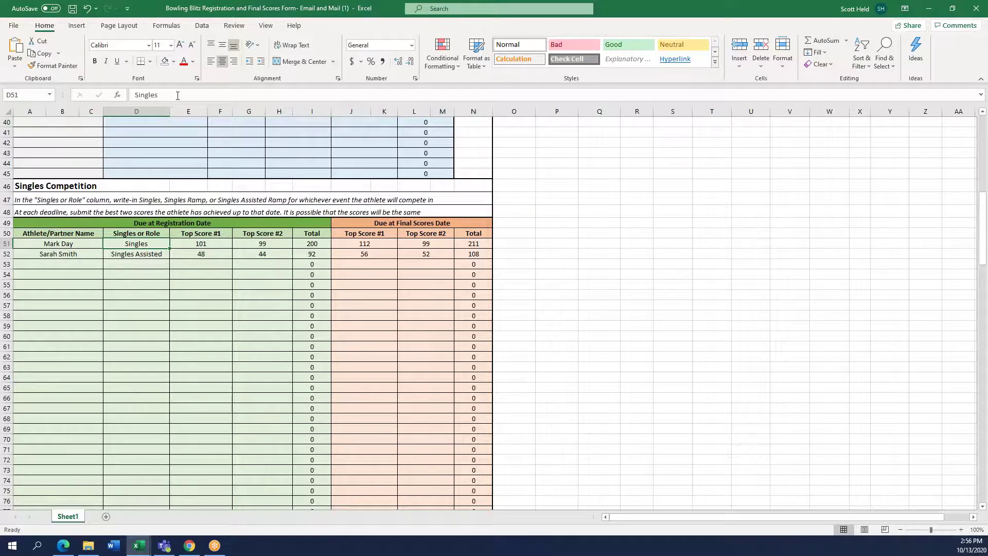
pyautogui.press('Down')
pyautogui.press('Down')
pyautogui.press('Down')
pyautogui.press('Down')
pyautogui.press('Down')
pyautogui.press('Down')
pyautogui.press('Down')
pyautogui.press('Up')
pyautogui.press('Up')
pyautogui.press('Up')
pyautogui.press('Up')
pyautogui.press('Up')
pyautogui.press('Up')
pyautogui.press('Up')
pyautogui.press('Down')
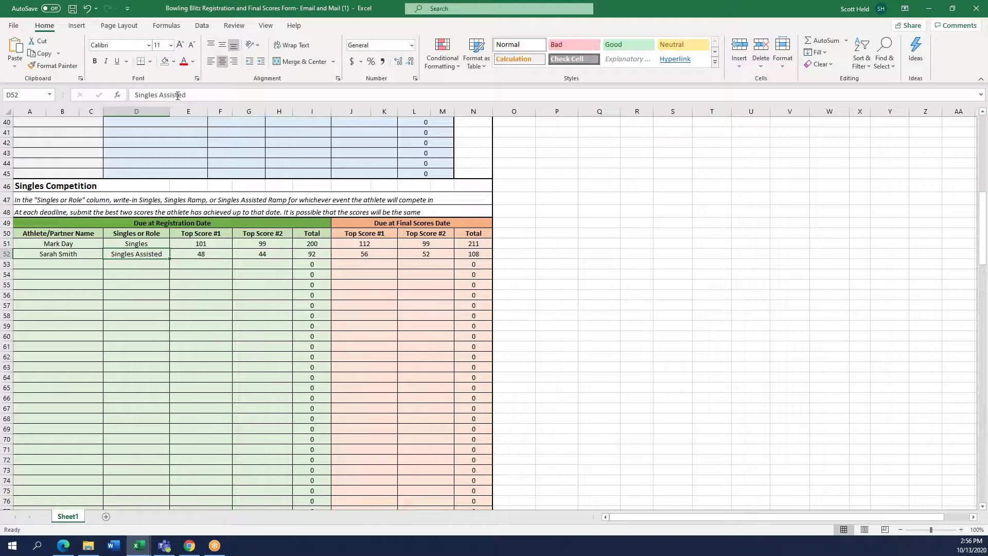
pyautogui.press('Up')
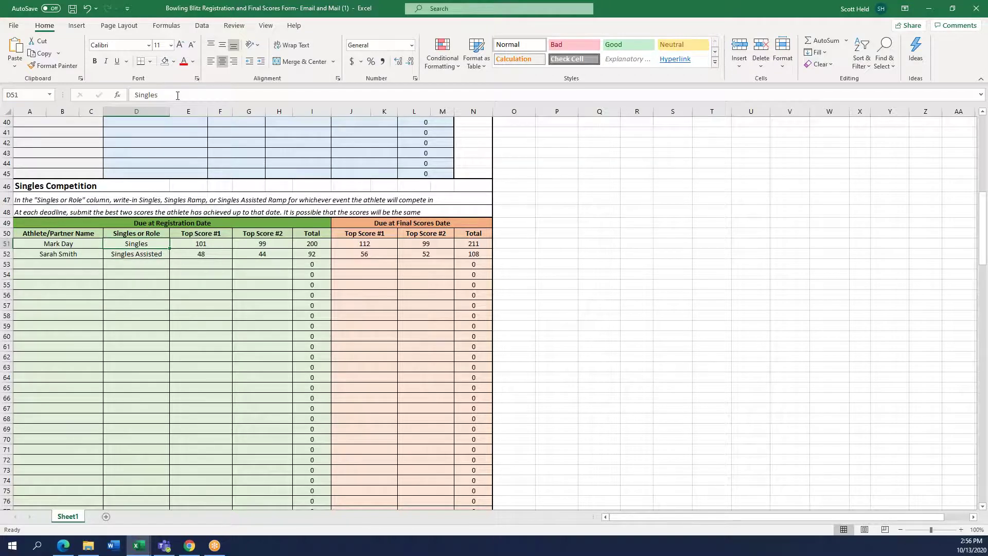
pyautogui.press('Right')
pyautogui.press('Right')
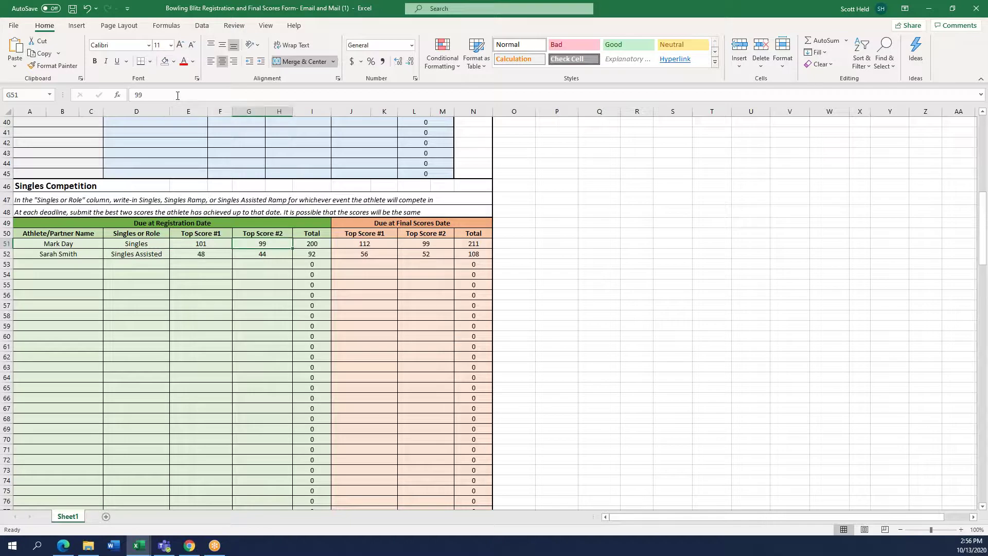
pyautogui.press('Left')
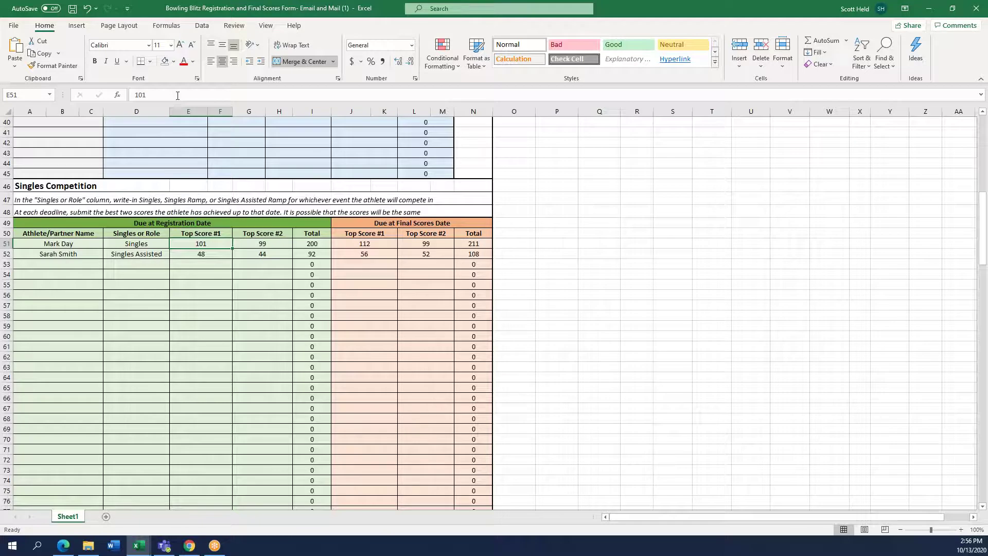
pyautogui.press('Tab')
pyautogui.hotkey('shift', 'Tab')
pyautogui.press('Tab')
pyautogui.press('Return')
pyautogui.press('Tab')
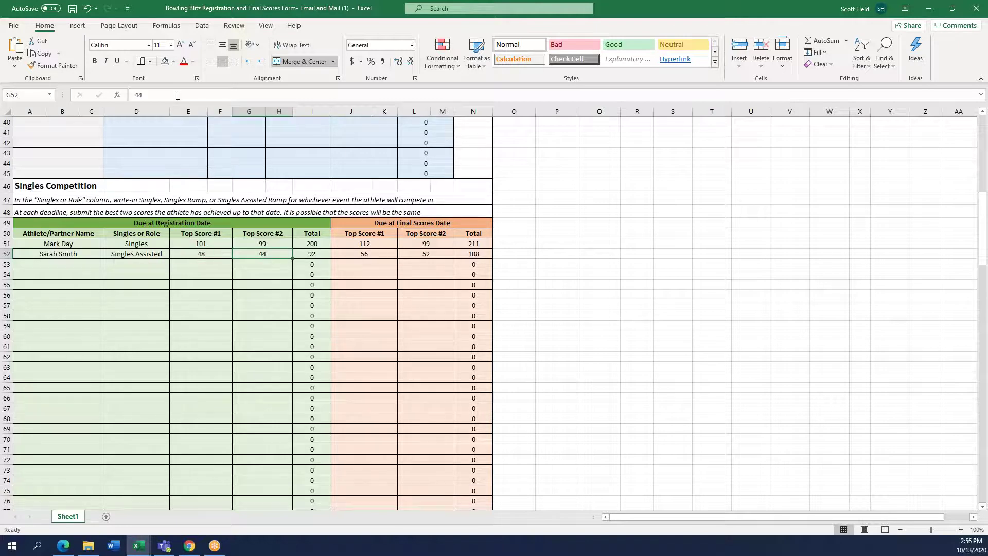
pyautogui.hotkey('shift', 'Tab')
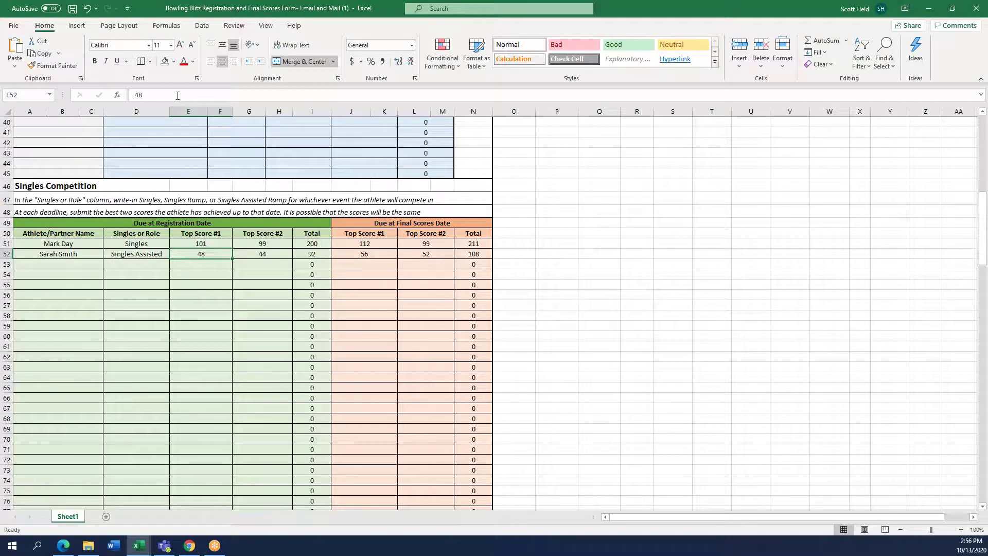
pyautogui.press('Up')
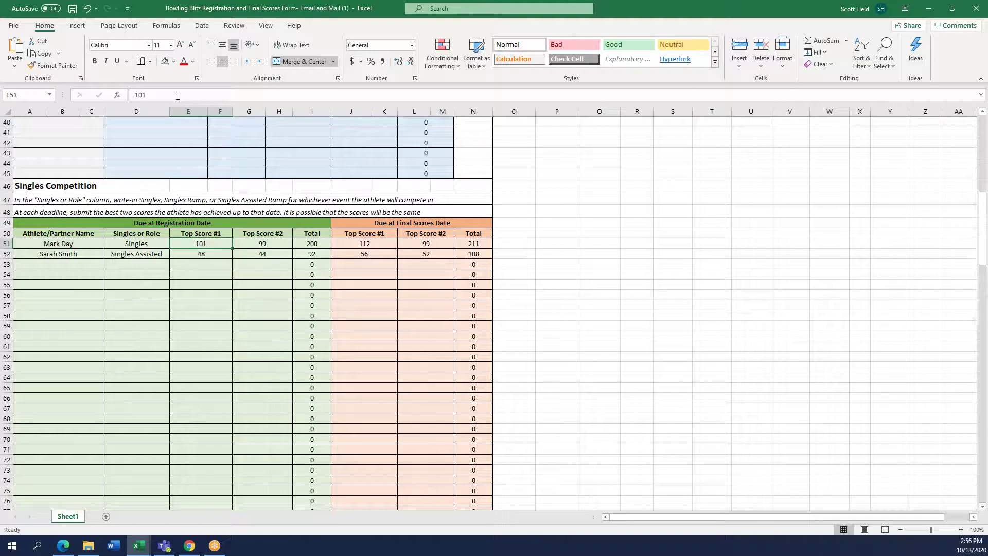
pyautogui.press('Right')
pyautogui.press('Right')
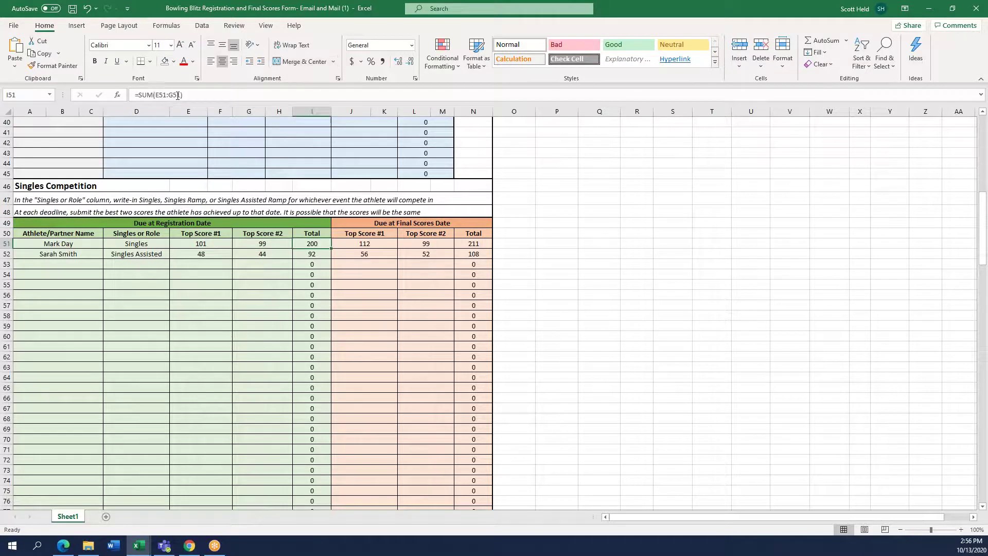
# Enter 59 as the first singles athlete's registration Top Score #2 in G51
pyautogui.press('Left')
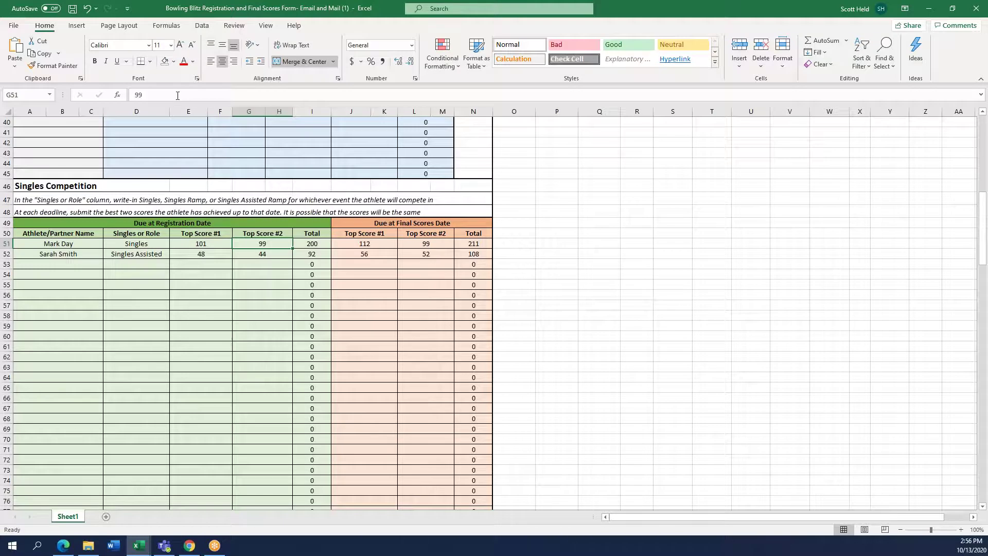
pyautogui.press('Tab')
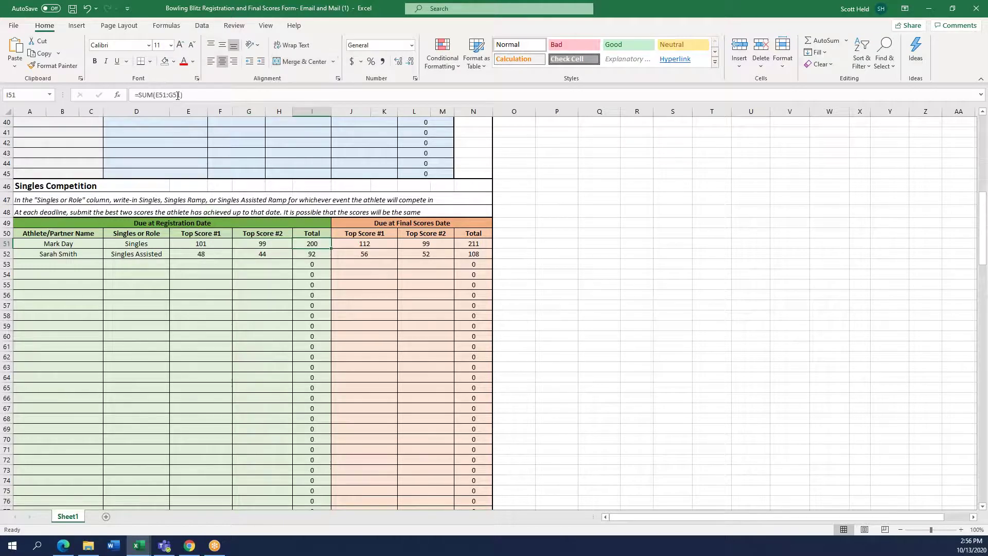
pyautogui.press('Left')
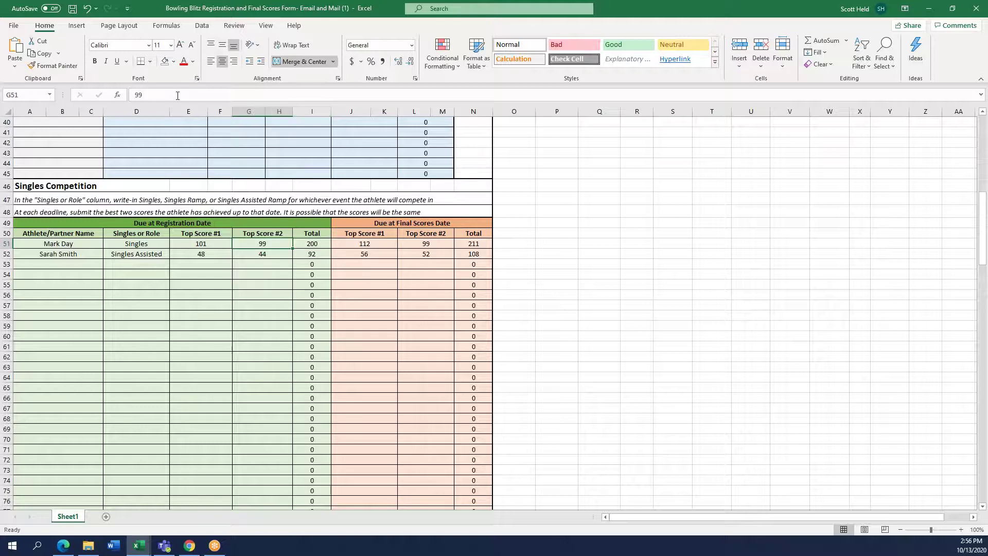
pyautogui.press('Left')
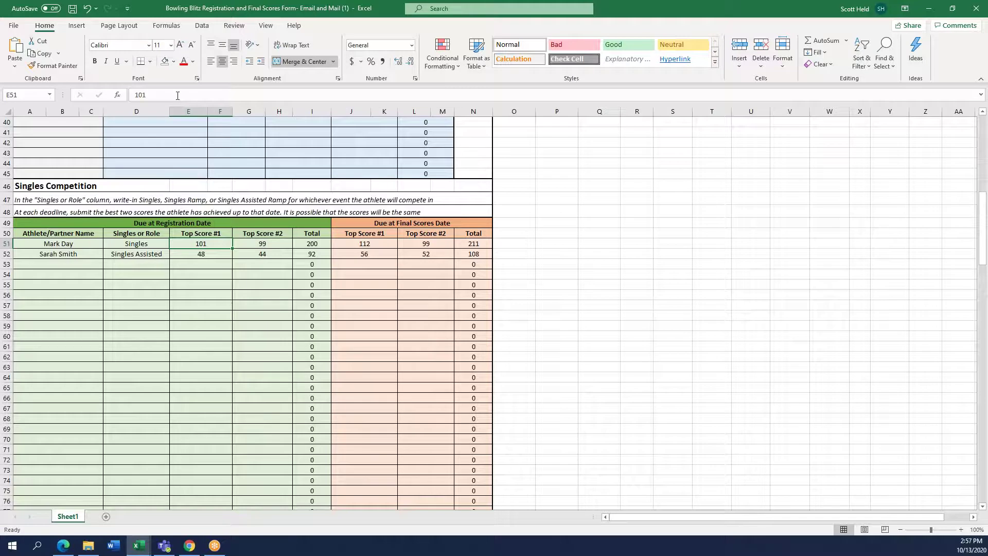
pyautogui.press('Right')
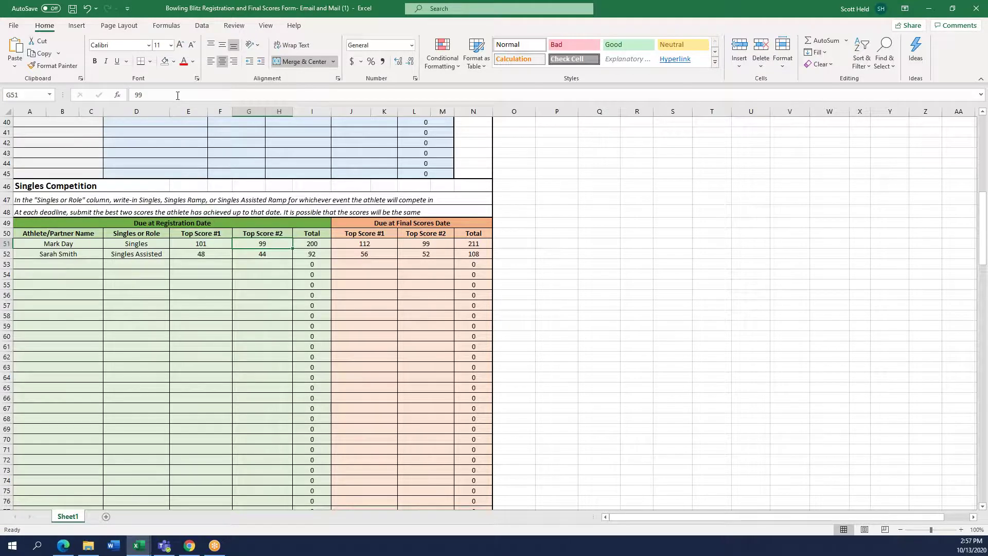
pyautogui.write('59')
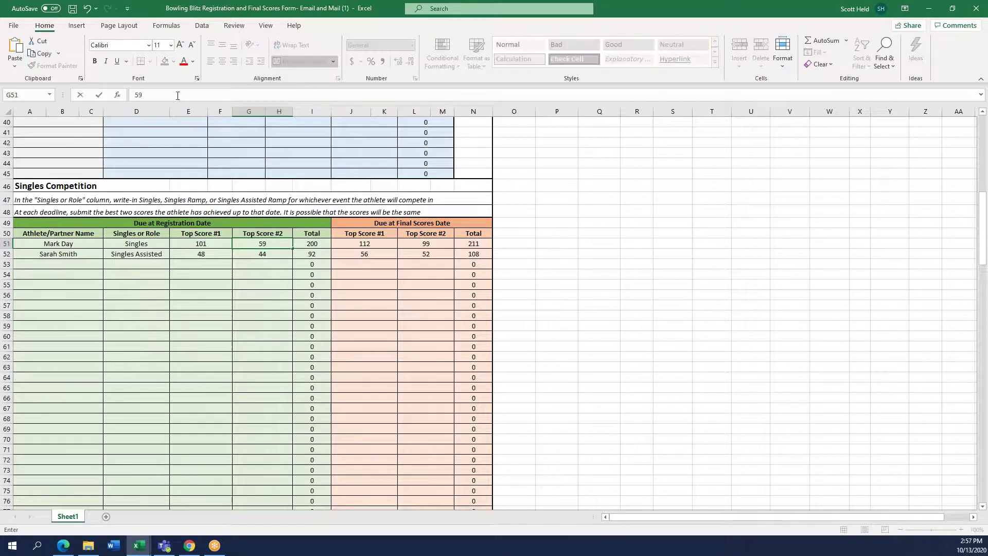
pyautogui.press('Return')
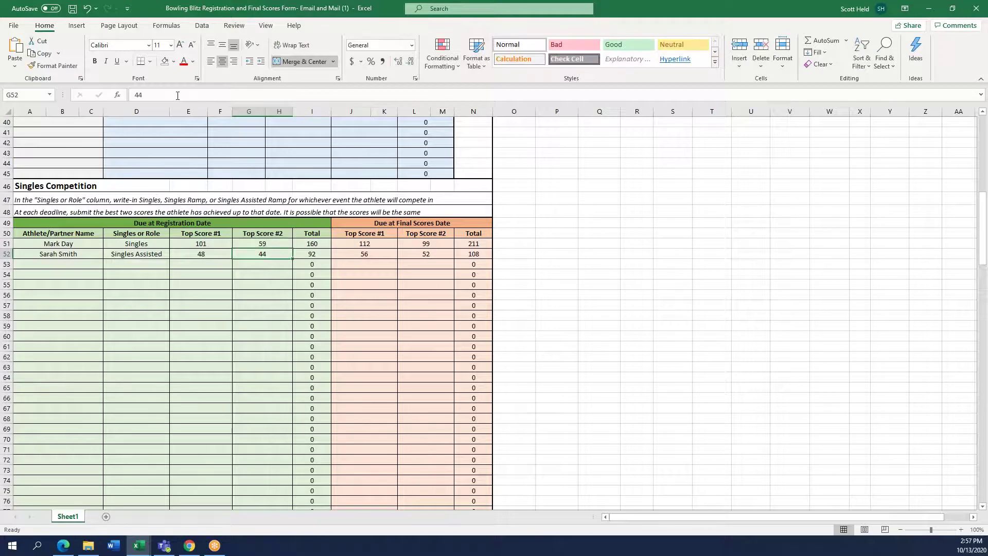
# Verify the =SUM(E51:G51) total now reads 160, then move down toward the doubles section
pyautogui.press('Right')
pyautogui.press('Up')
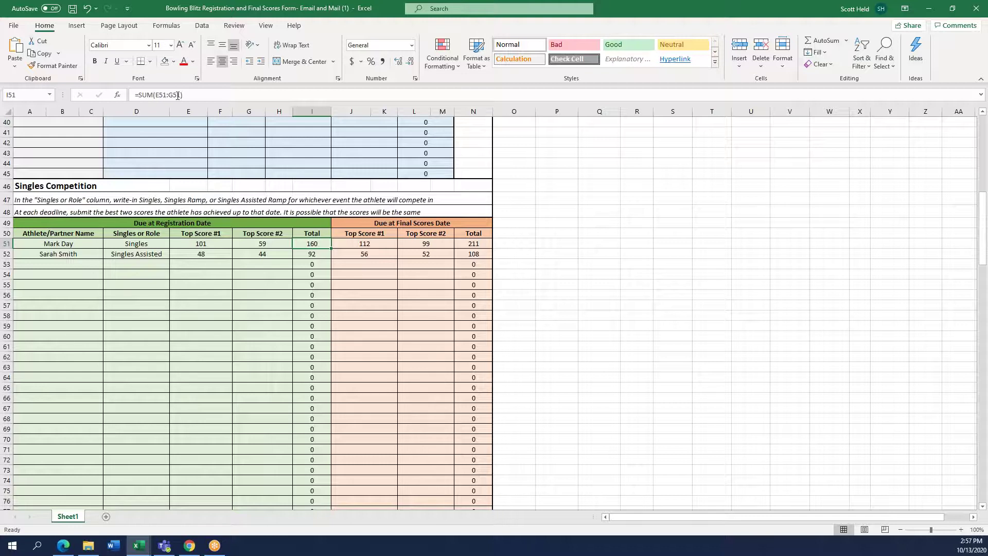
pyautogui.press('Left')
pyautogui.press('Left')
pyautogui.press('Left')
pyautogui.press('Left')
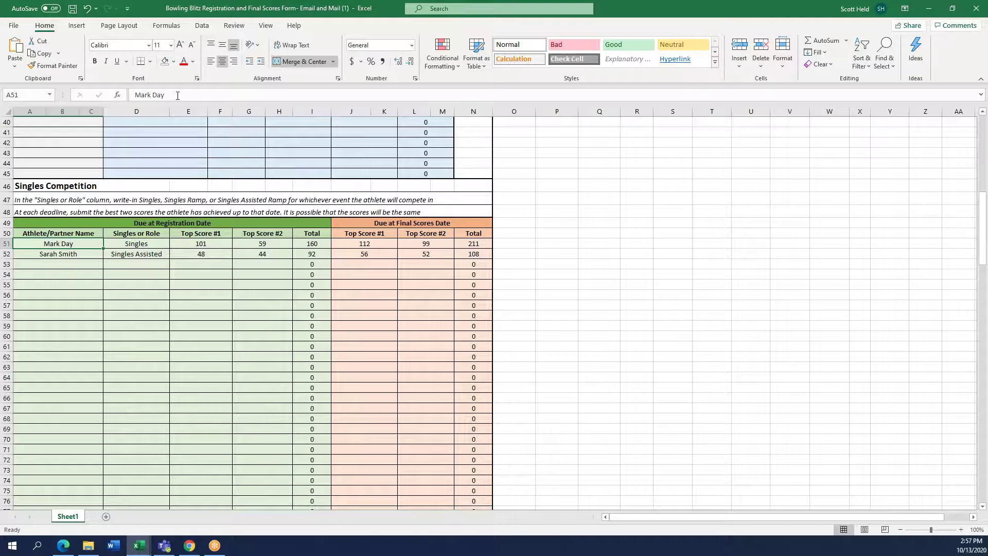
pyautogui.press('Right')
pyautogui.press('Right')
pyautogui.press('Right')
pyautogui.press('Right')
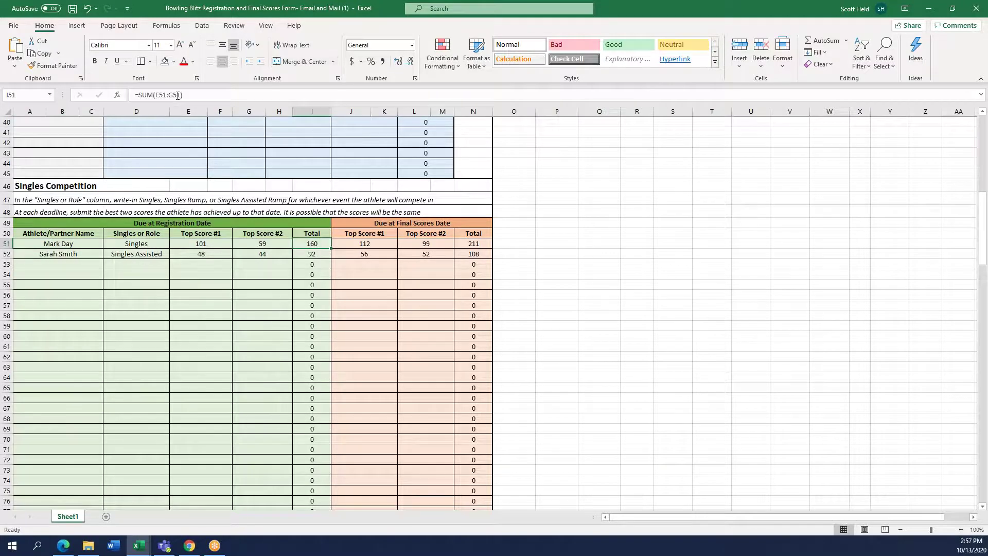
pyautogui.press('Down')
pyautogui.press('Left')
pyautogui.press('Left')
pyautogui.press('Left')
pyautogui.press('Left')
pyautogui.press('Down')
pyautogui.press('Down')
pyautogui.press('Down')
pyautogui.press('Down')
pyautogui.press('Down')
pyautogui.press('Down')
pyautogui.press('Down')
pyautogui.press('Down')
pyautogui.press('Down')
pyautogui.press('Down')
pyautogui.press('Down')
pyautogui.press('Down')
pyautogui.press('Down')
pyautogui.press('Down')
pyautogui.press('Down')
pyautogui.press('Down')
pyautogui.press('Down')
pyautogui.press('Down')
pyautogui.press('Down')
pyautogui.press('Down')
pyautogui.press('Down')
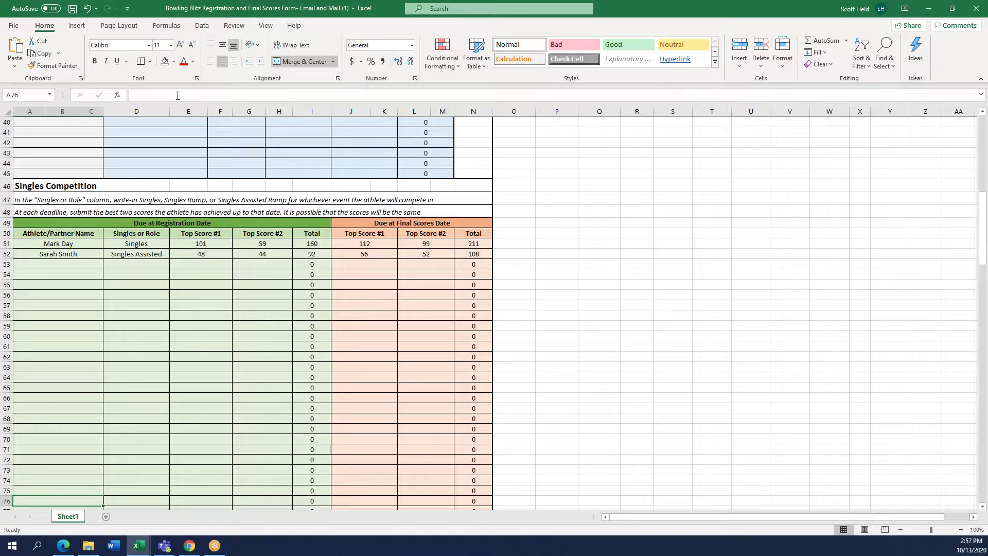
pyautogui.press('Down')
pyautogui.press('Down')
pyautogui.press('Down')
pyautogui.press('Down')
pyautogui.press('Down')
pyautogui.press('Down')
pyautogui.press('Down')
pyautogui.press('Down')
pyautogui.press('Down')
pyautogui.press('Down')
pyautogui.press('Down')
pyautogui.press('Down')
pyautogui.press('Down')
pyautogui.press('Down')
pyautogui.press('Down')
pyautogui.press('Down')
pyautogui.press('Down')
pyautogui.press('Down')
pyautogui.press('Down')
pyautogui.press('Down')
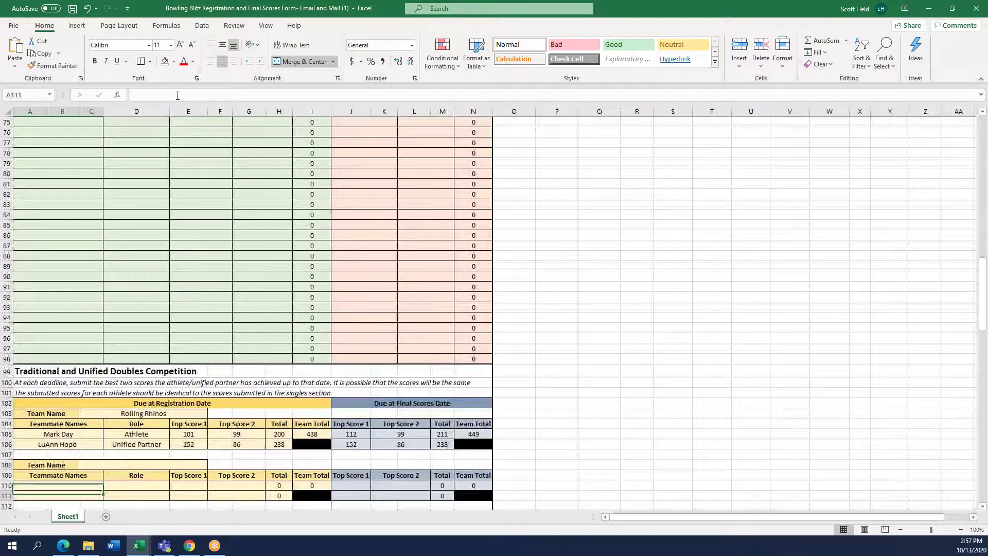
# Move through the doubles registration and final scores headings to the Rolling Rhinos team name
pyautogui.press('Up')
pyautogui.press('Up')
pyautogui.press('Up')
pyautogui.press('Up')
pyautogui.press('Up')
pyautogui.press('Up')
pyautogui.press('Up')
pyautogui.press('Up')
pyautogui.press('Up')
pyautogui.press('Up')
pyautogui.press('Up')
pyautogui.press('Up')
pyautogui.press('Up')
pyautogui.press('Up')
pyautogui.press('Down')
pyautogui.press('Down')
pyautogui.press('Down')
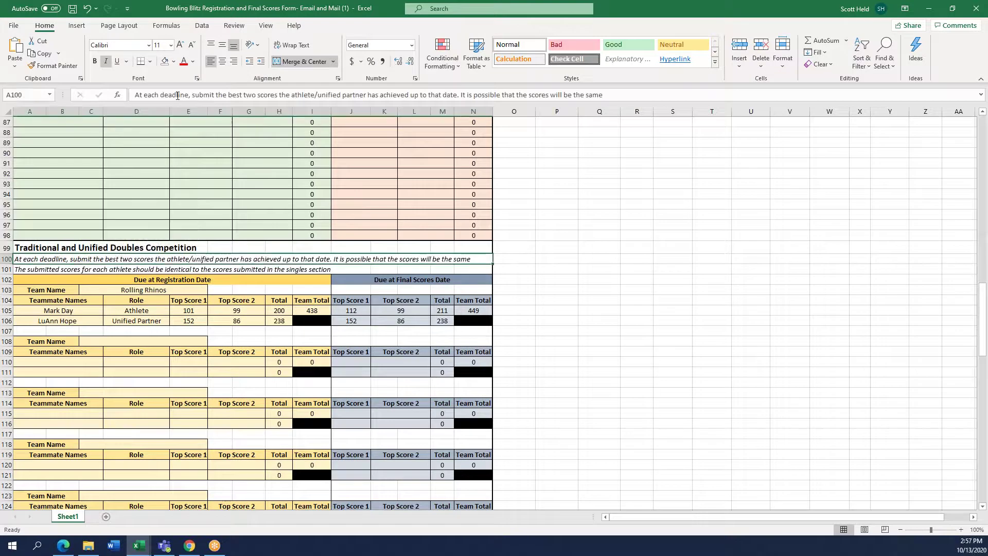
pyautogui.press('Down')
pyautogui.press('Down')
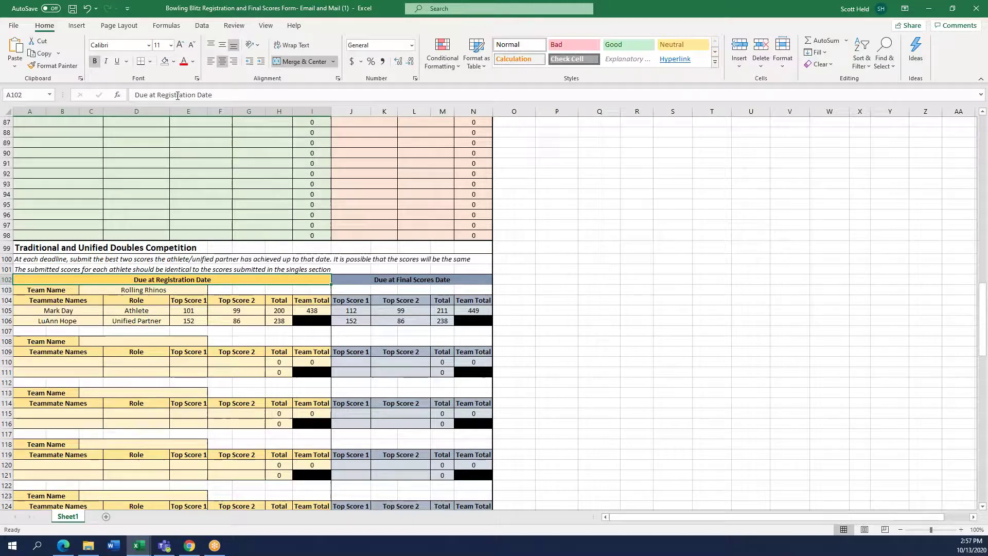
pyautogui.press('Right')
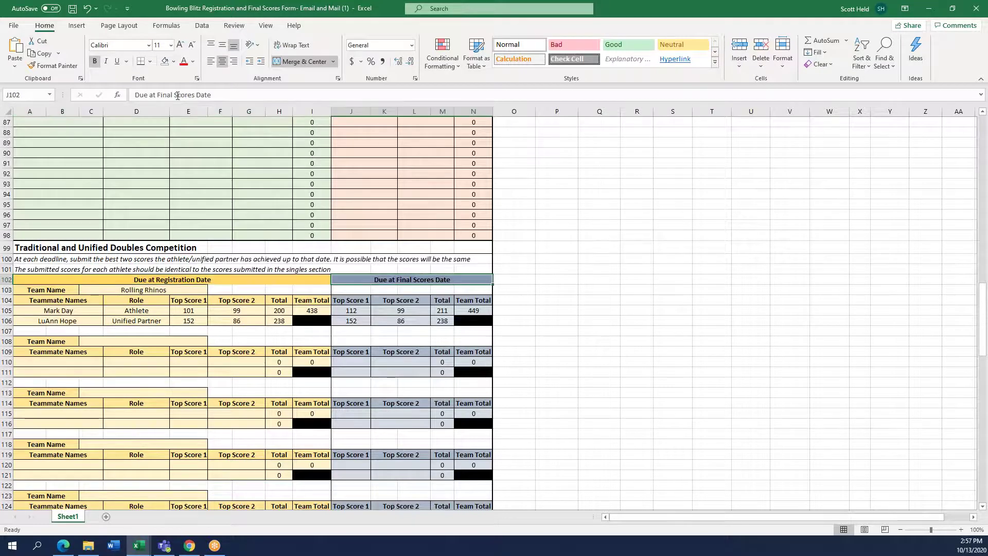
pyautogui.press('Down')
pyautogui.press('Down')
pyautogui.press('Down')
pyautogui.press('Down')
pyautogui.press('Up')
pyautogui.press('Up')
pyautogui.press('Up')
pyautogui.press('Up')
pyautogui.press('Left')
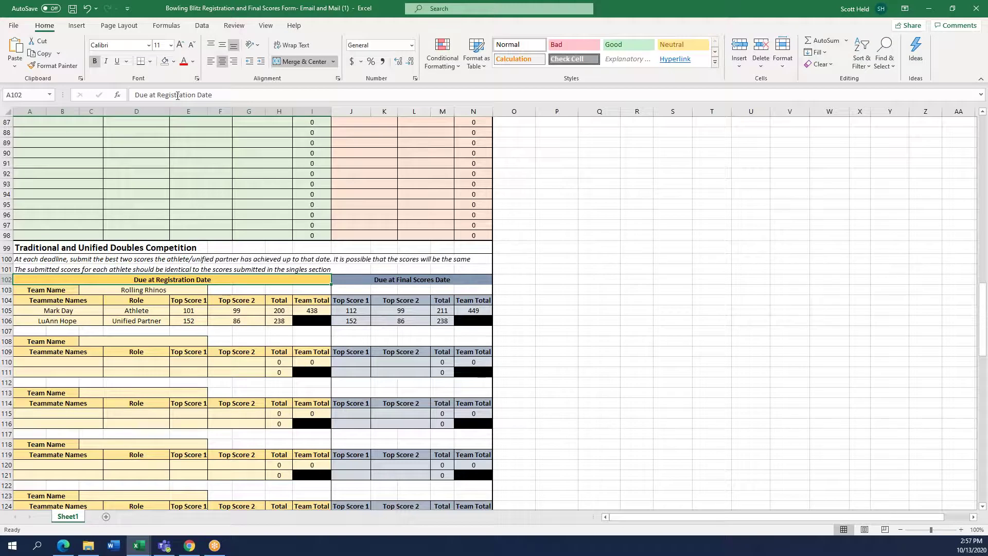
pyautogui.press('Down')
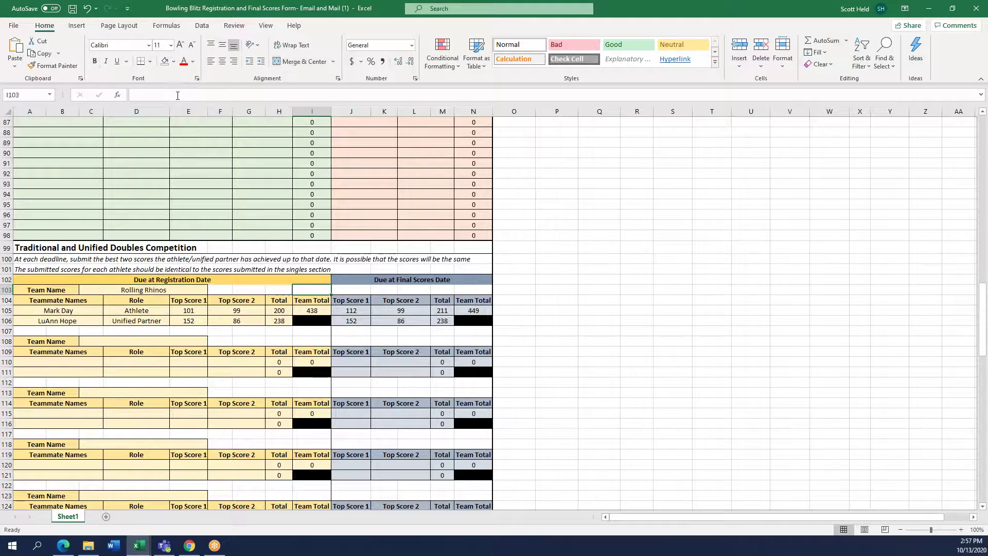
pyautogui.press('Left')
pyautogui.press('Left')
pyautogui.press('Left')
pyautogui.press('Left')
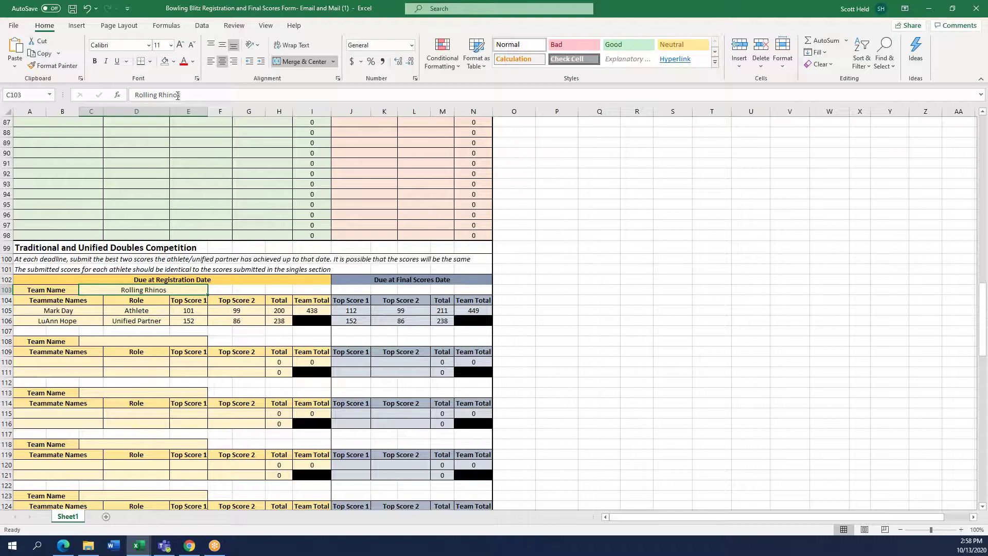
pyautogui.press('Down')
pyautogui.press('Down')
pyautogui.press('Left')
pyautogui.press('Left')
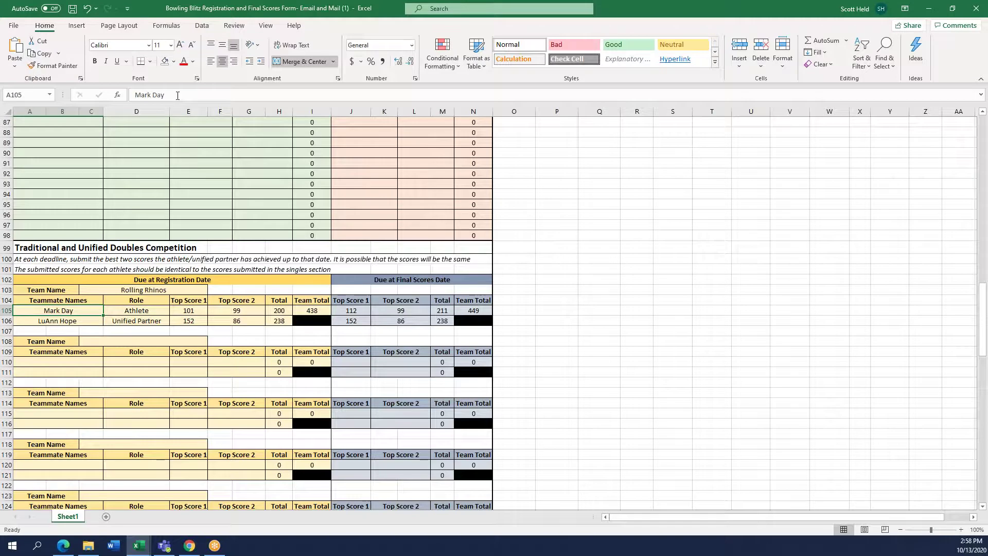
pyautogui.press('Right')
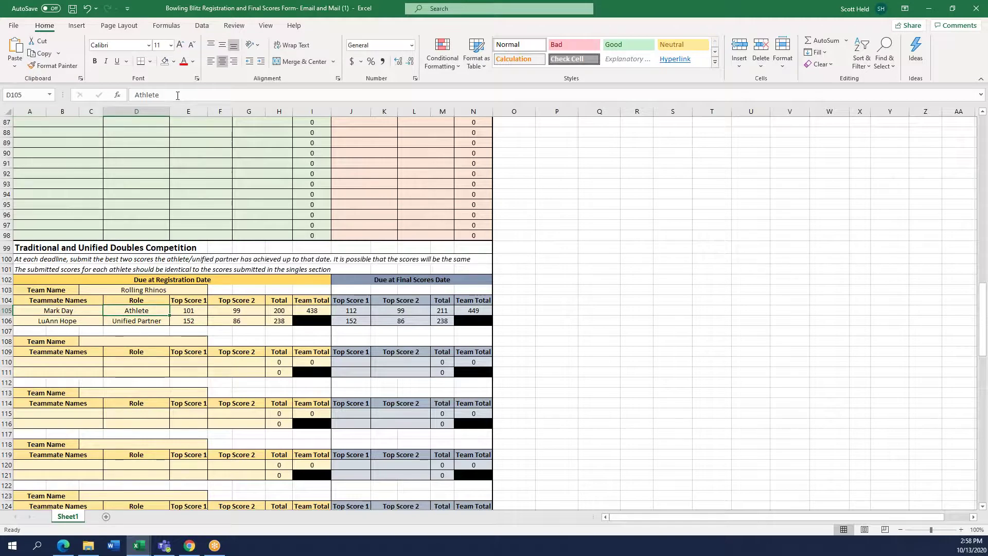
pyautogui.press('Right')
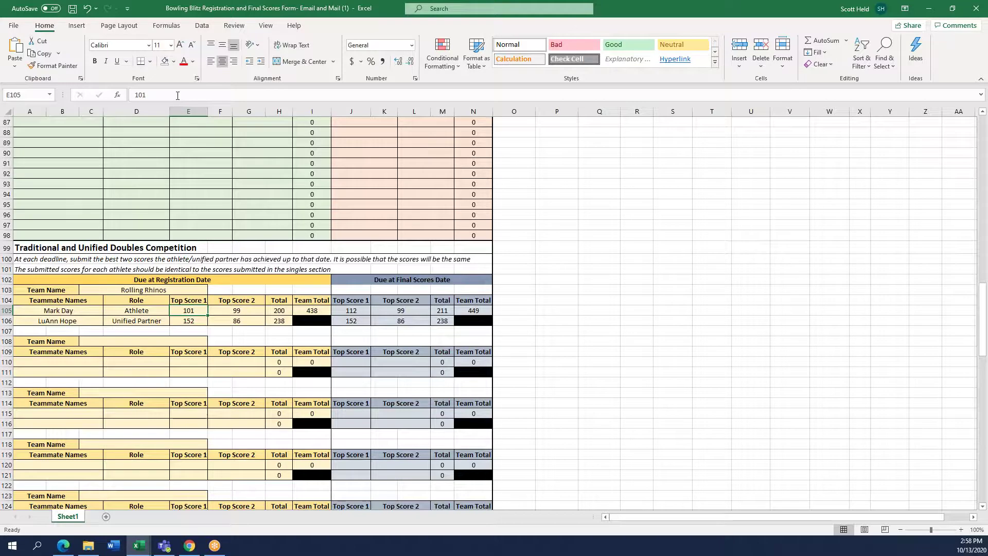
pyautogui.press('Right')
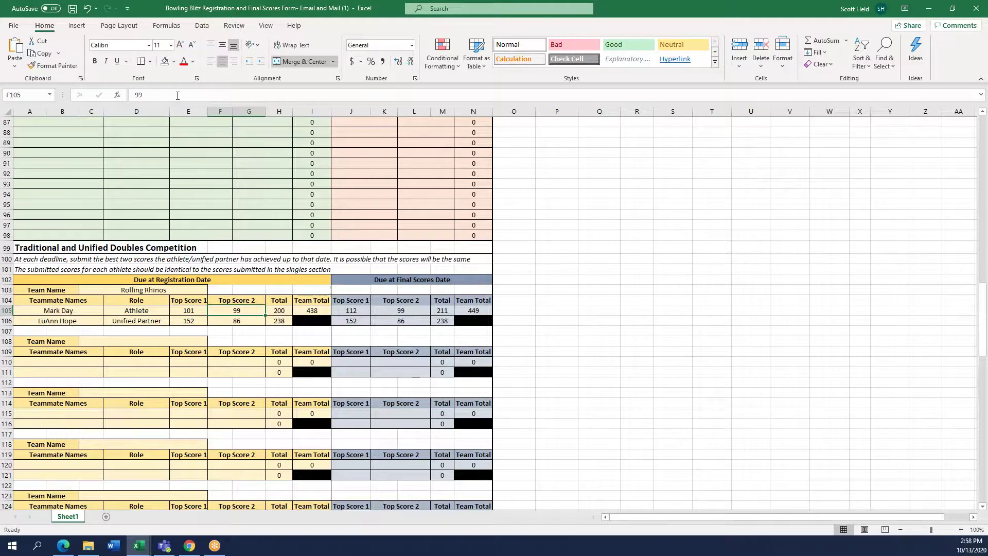
pyautogui.press('Right')
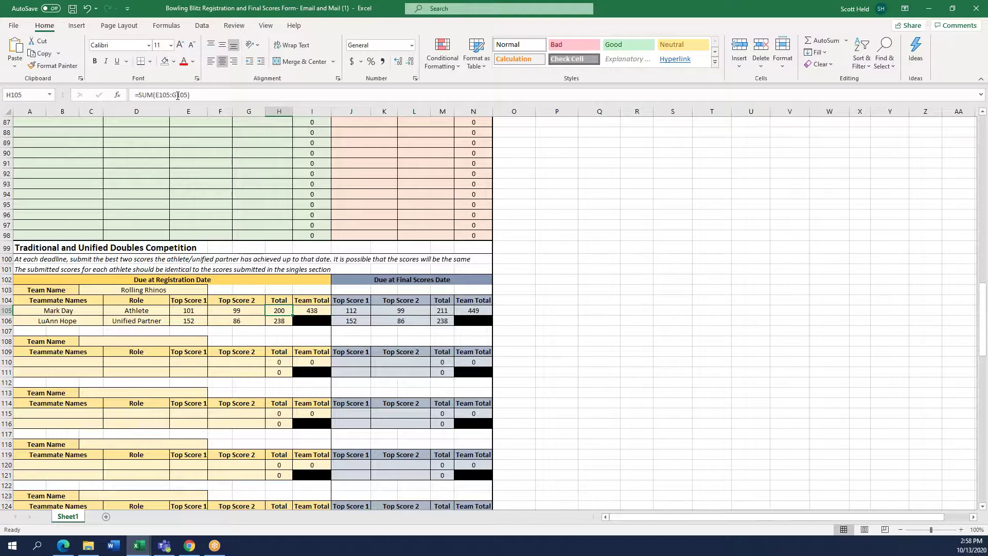
pyautogui.press('Left')
pyautogui.press('Left')
pyautogui.press('Left')
pyautogui.press('Left')
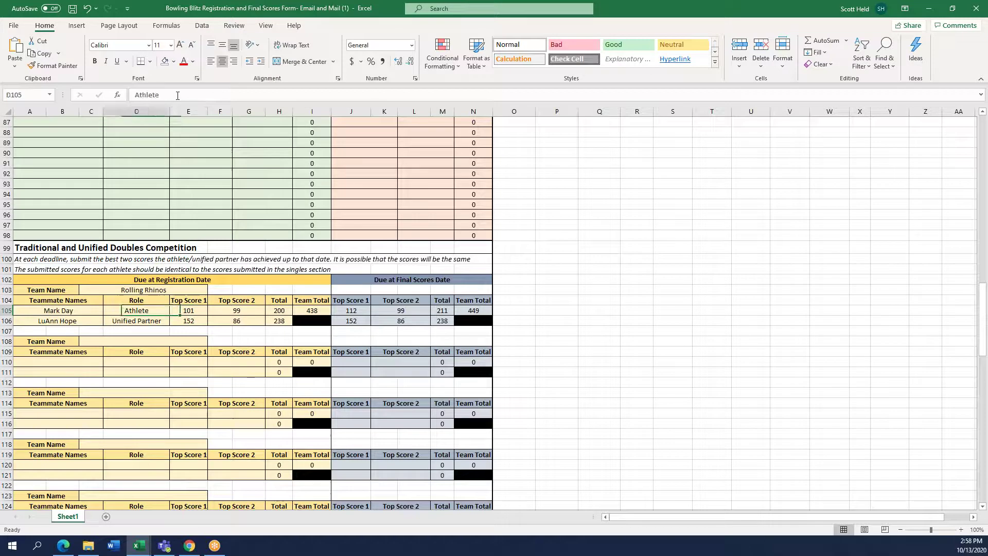
pyautogui.press('Down')
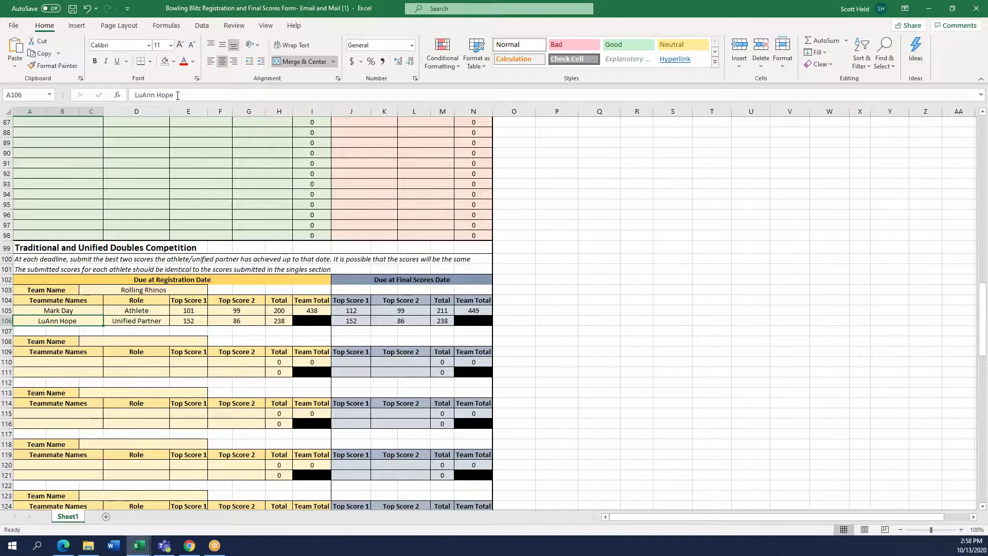
pyautogui.press('Tab')
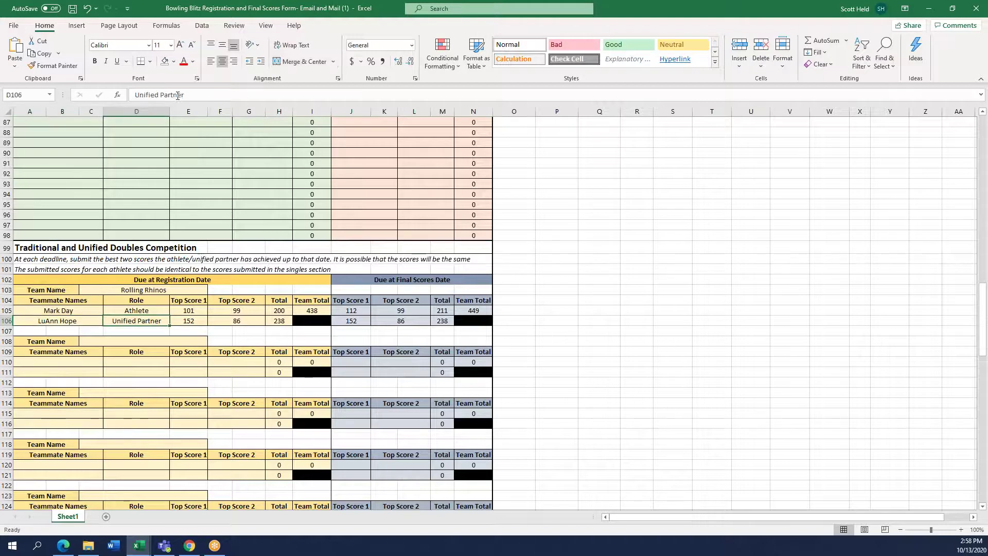
pyautogui.press('Tab')
pyautogui.press('Tab')
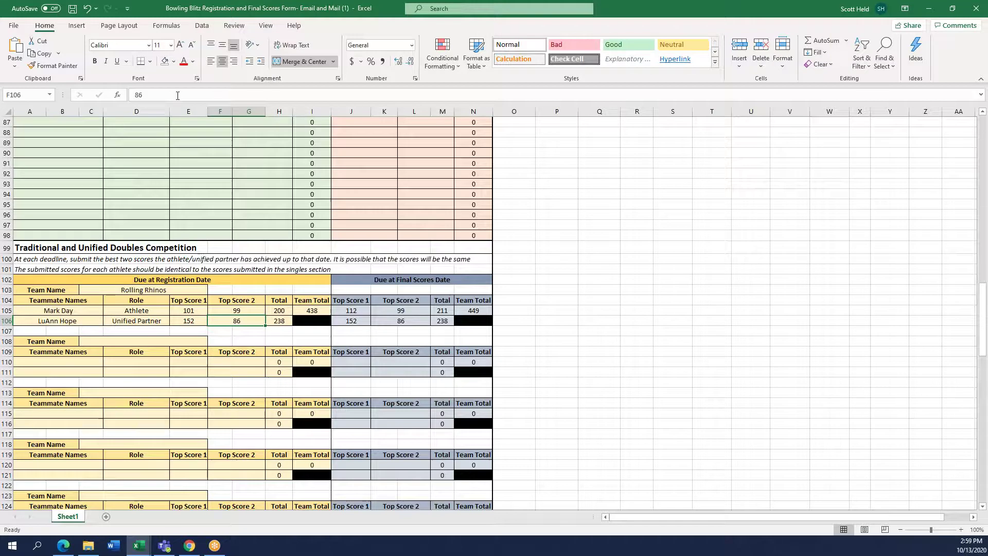
pyautogui.press('Left')
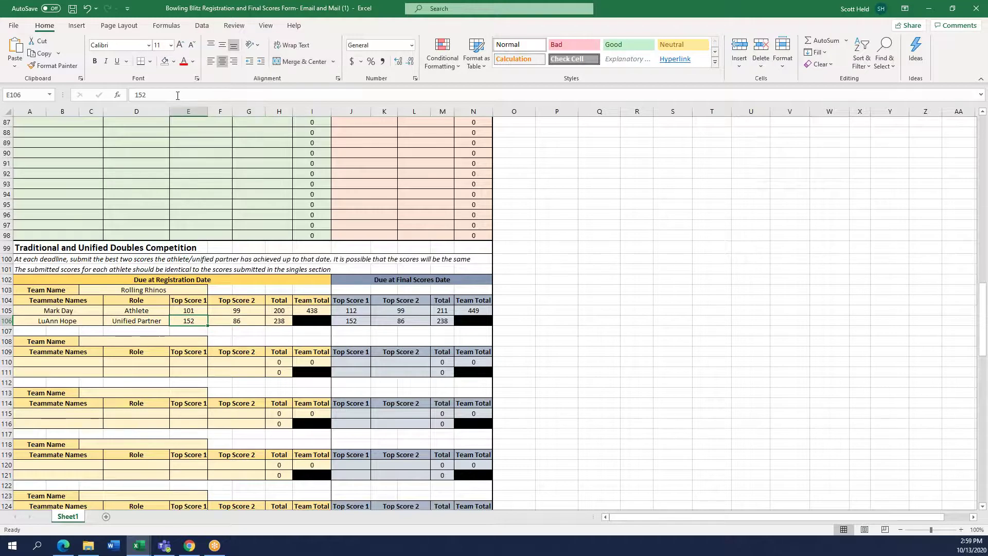
pyautogui.press('Right')
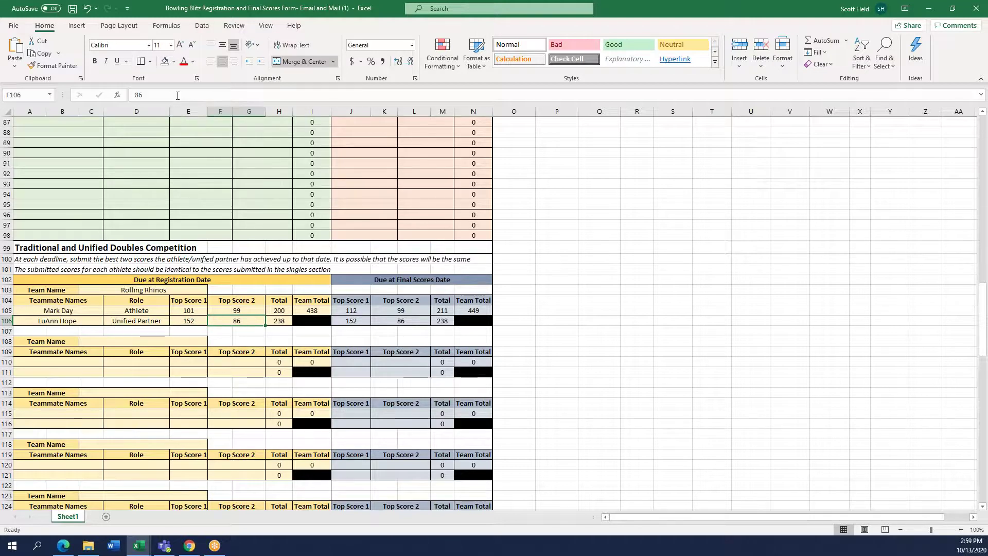
pyautogui.press('Right')
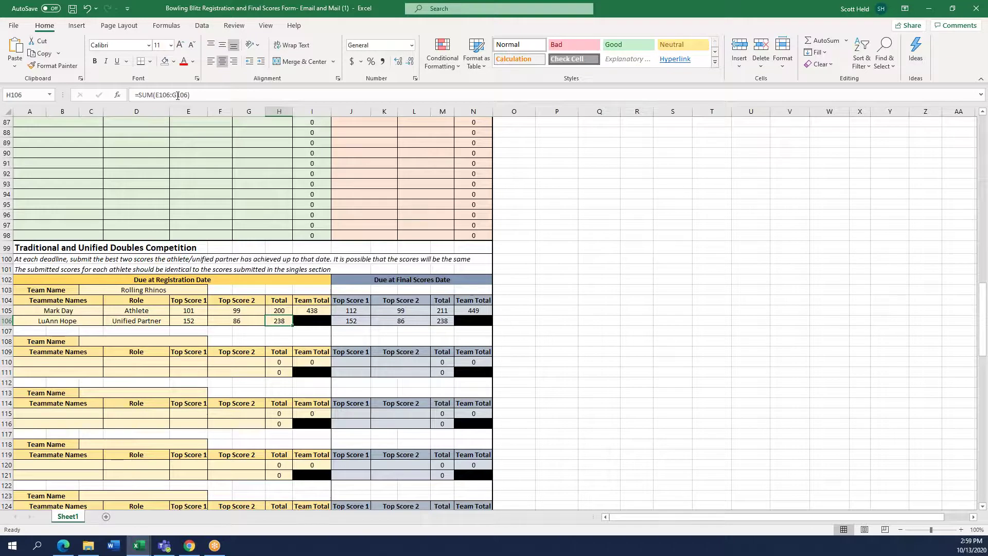
pyautogui.press('Right')
pyautogui.press('Up')
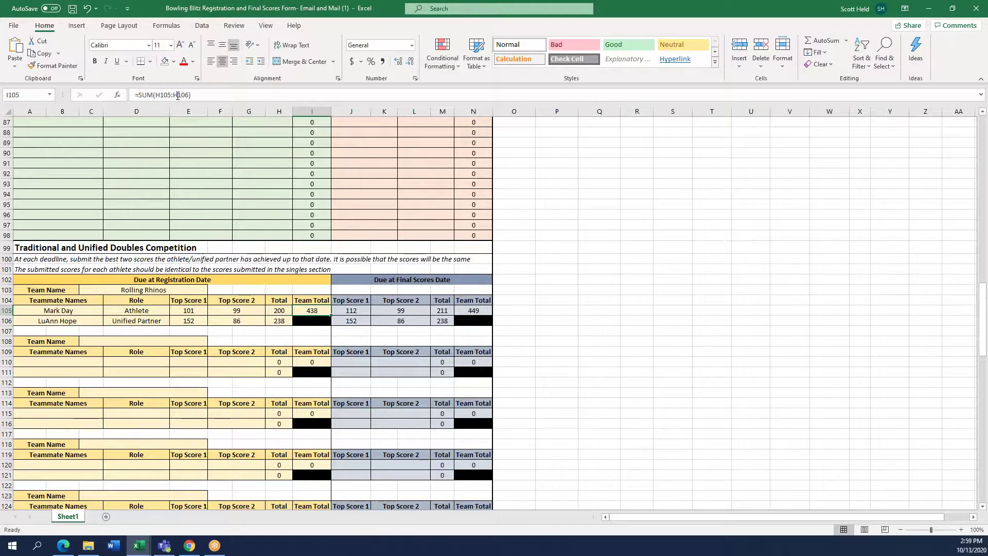
pyautogui.press('Left')
pyautogui.press('Left')
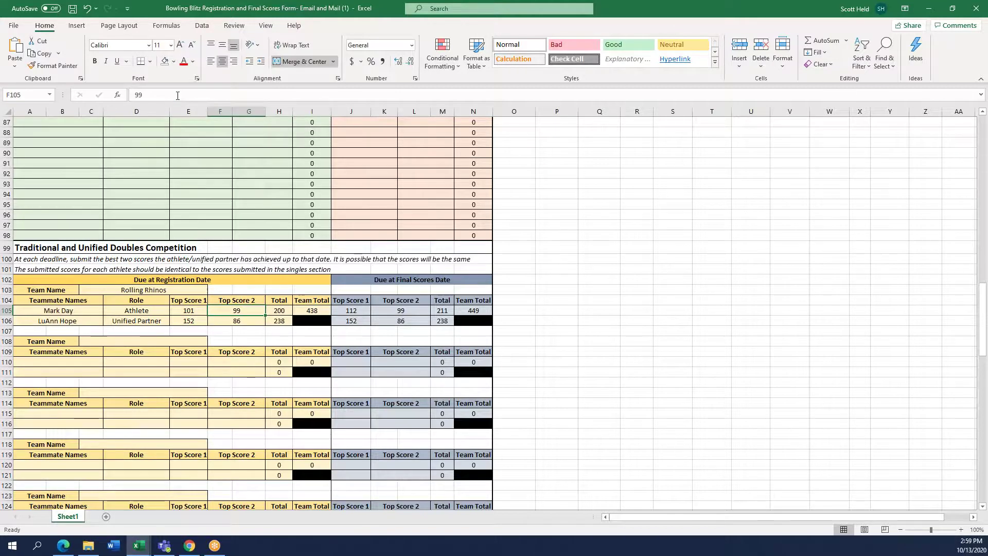
pyautogui.write('59')
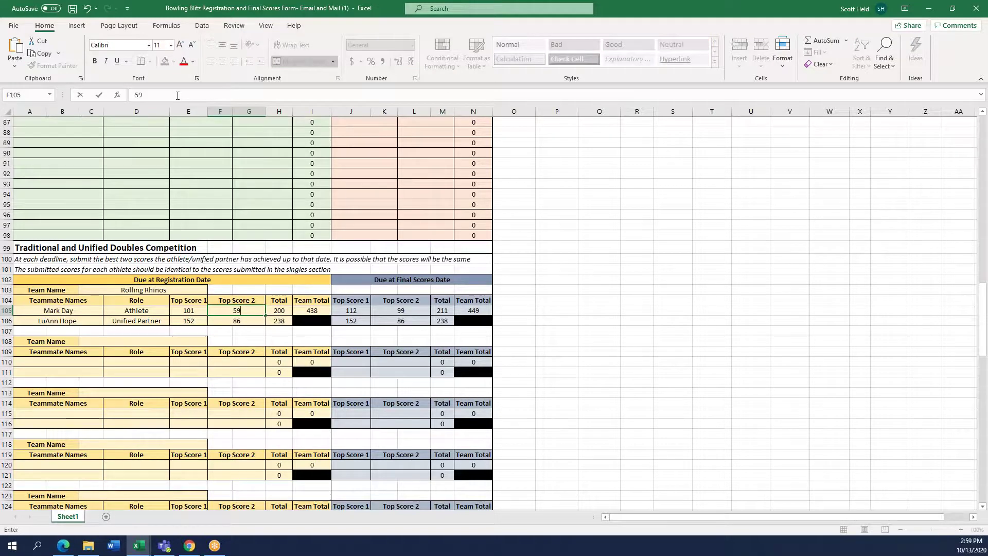
pyautogui.press('Return')
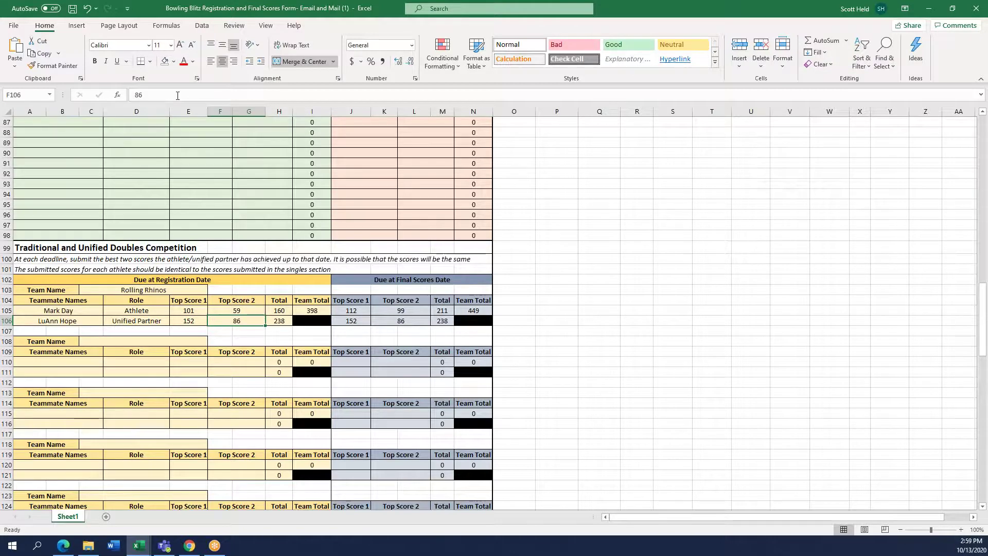
pyautogui.press('Up')
pyautogui.press('Up')
pyautogui.press('Down')
pyautogui.press('Down')
pyautogui.press('Right')
pyautogui.press('Up')
pyautogui.press('Right')
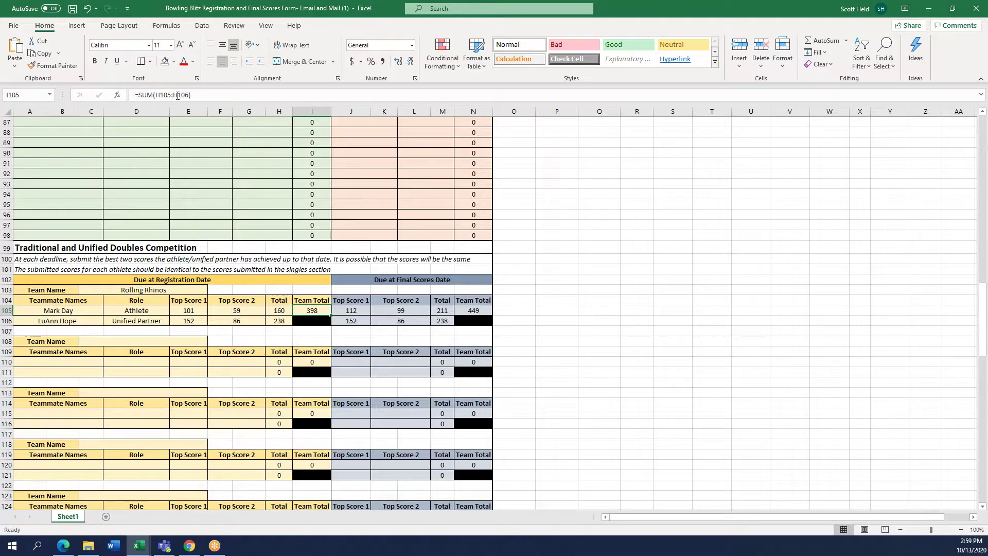
pyautogui.scroll(-4, 169, 232)
pyautogui.scroll(-13, 170, 232)
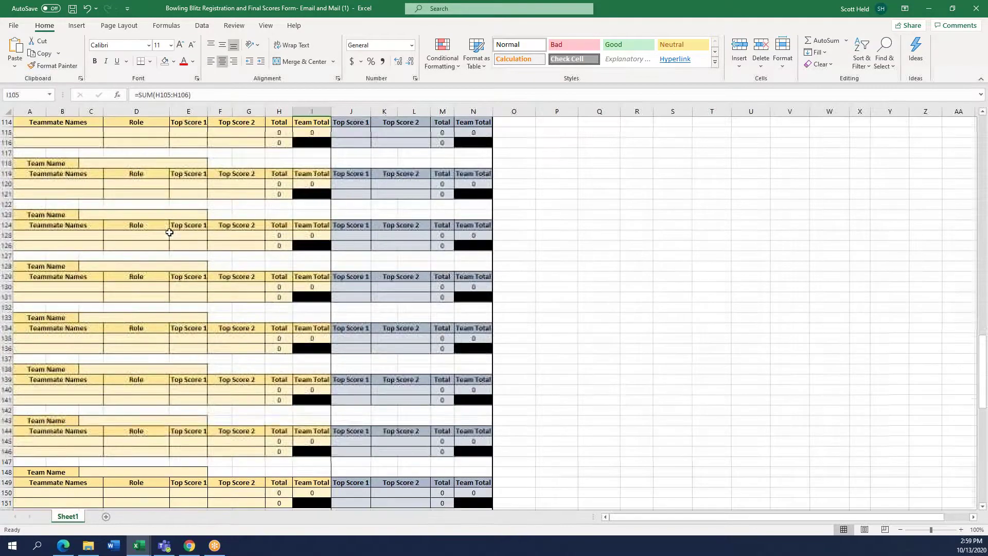
pyautogui.scroll(20, 171, 233)
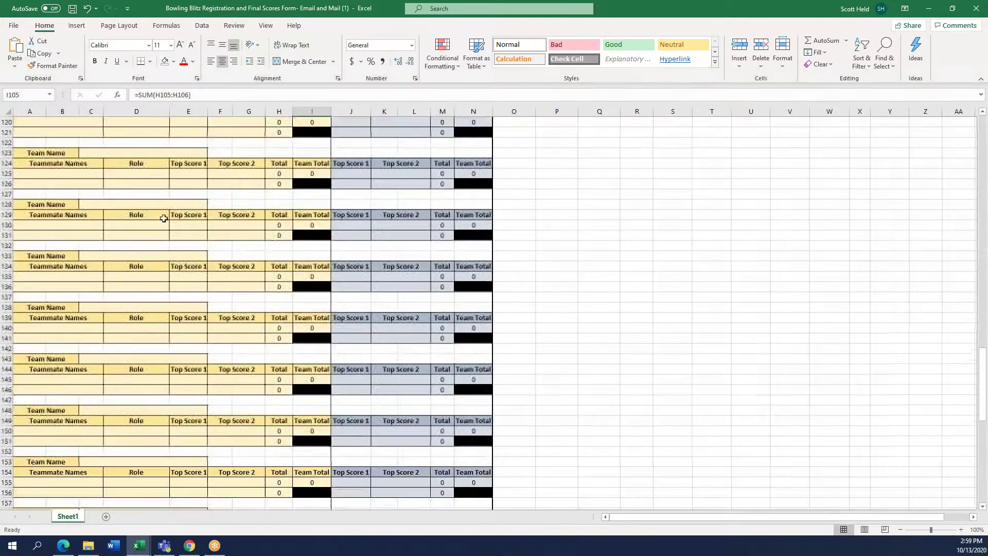
pyautogui.scroll(18, 172, 189)
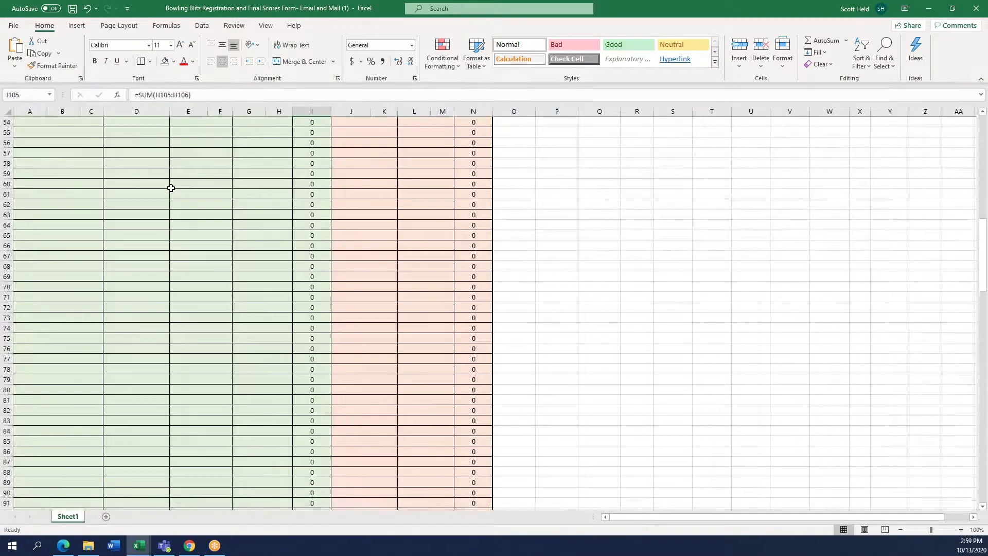
pyautogui.scroll(5, 163, 205)
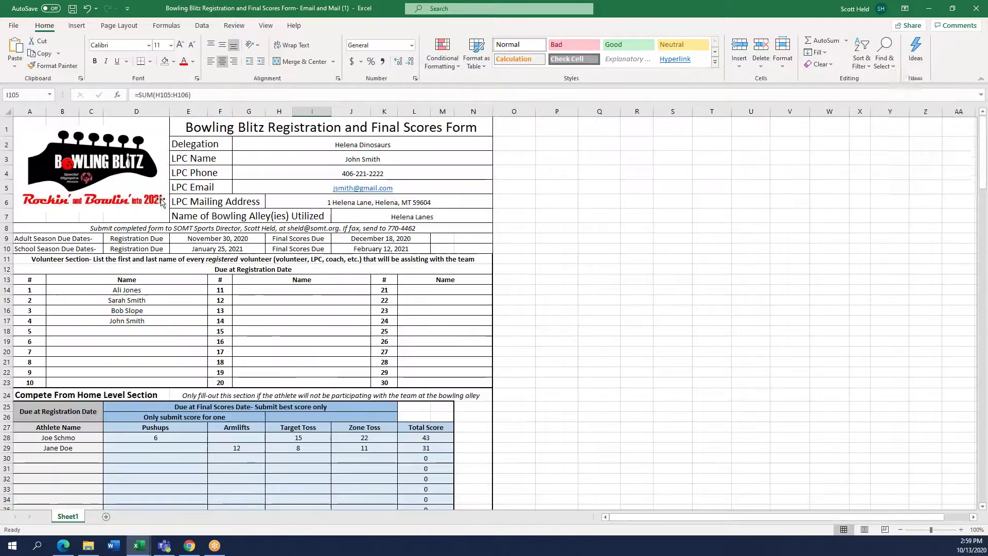
pyautogui.moveTo(187, 240); pyautogui.dragTo(190, 249)
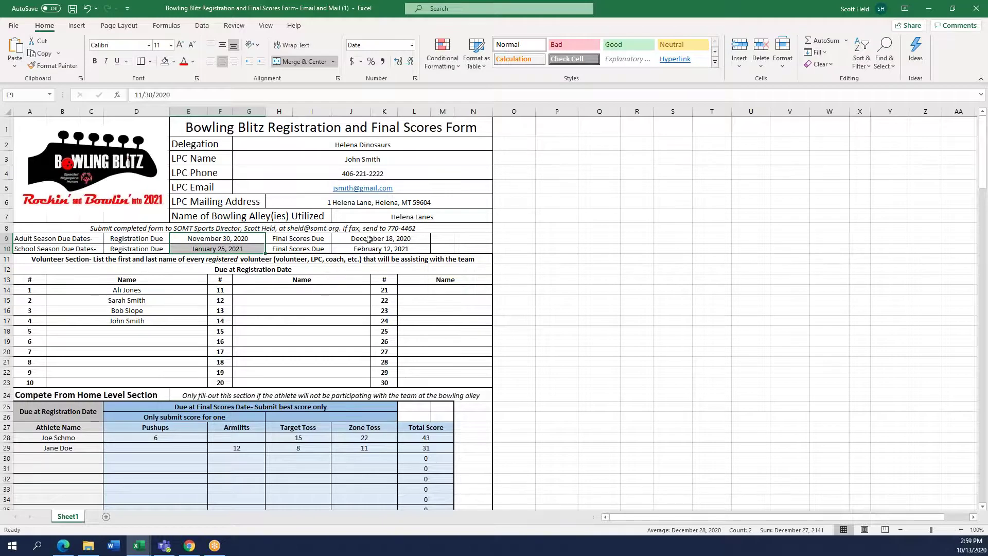
pyautogui.moveTo(368, 239); pyautogui.dragTo(370, 249)
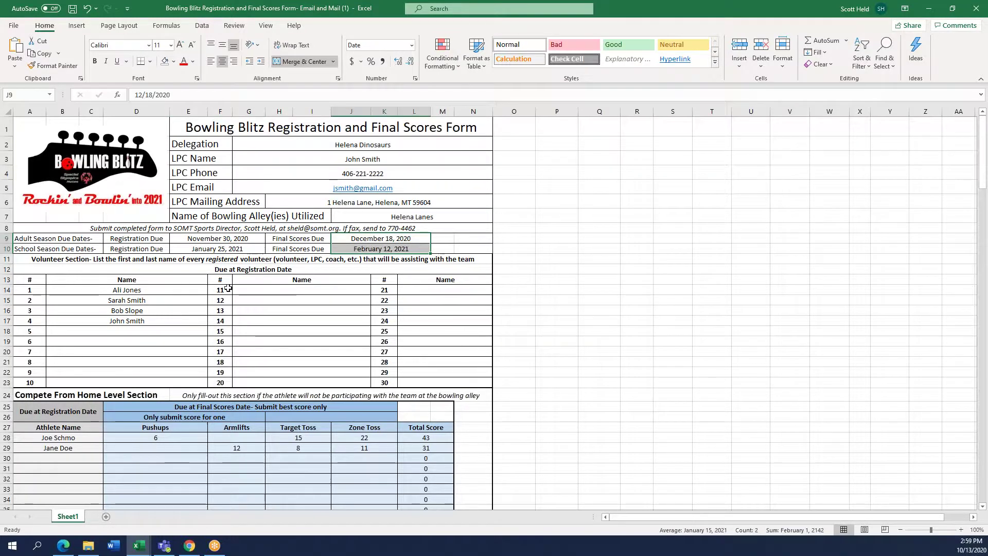
pyautogui.scroll(-2, 228, 288)
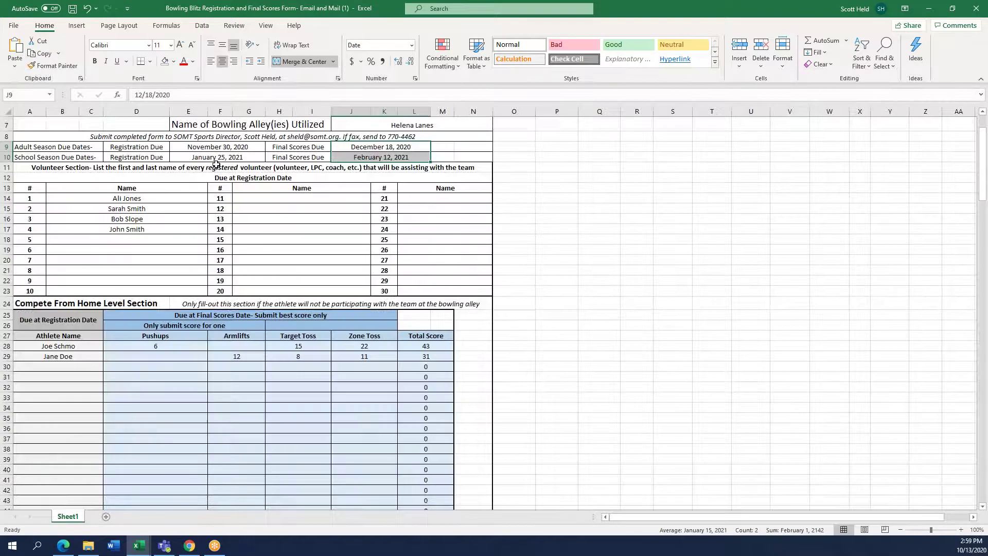
pyautogui.click(416, 288)
pyautogui.moveTo(416, 289); pyautogui.dragTo(92, 181)
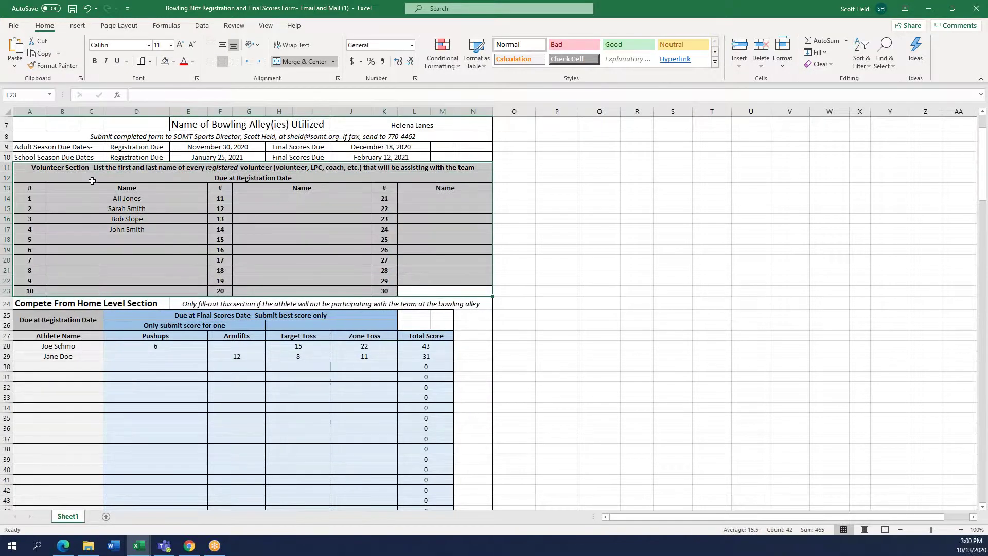
pyautogui.click(259, 239)
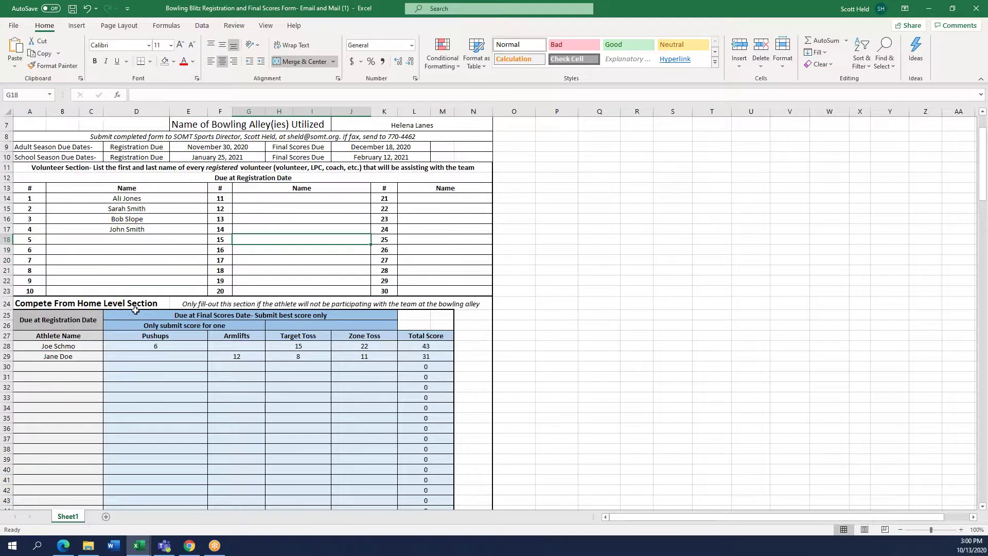
pyautogui.moveTo(133, 312); pyautogui.dragTo(194, 406)
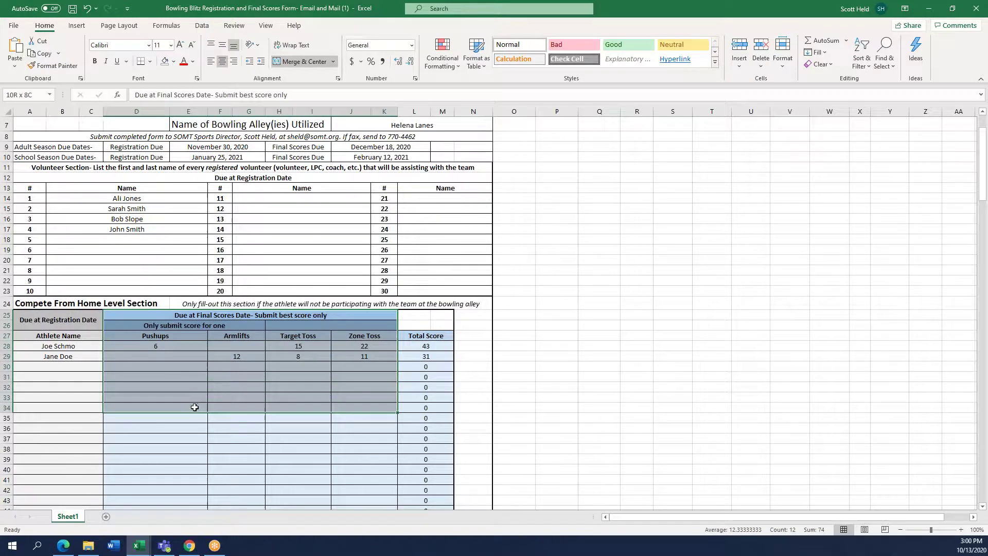
pyautogui.click(214, 397)
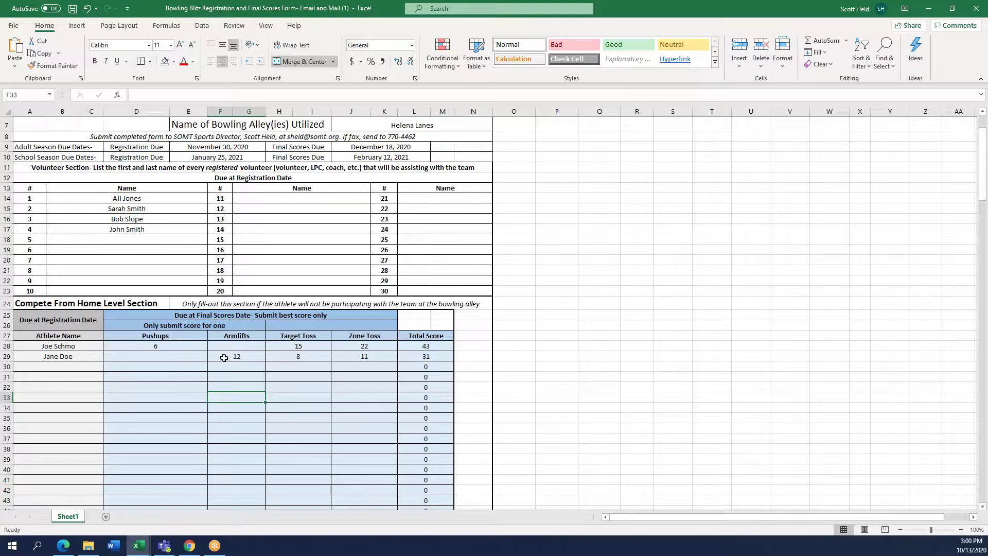
pyautogui.click(186, 345)
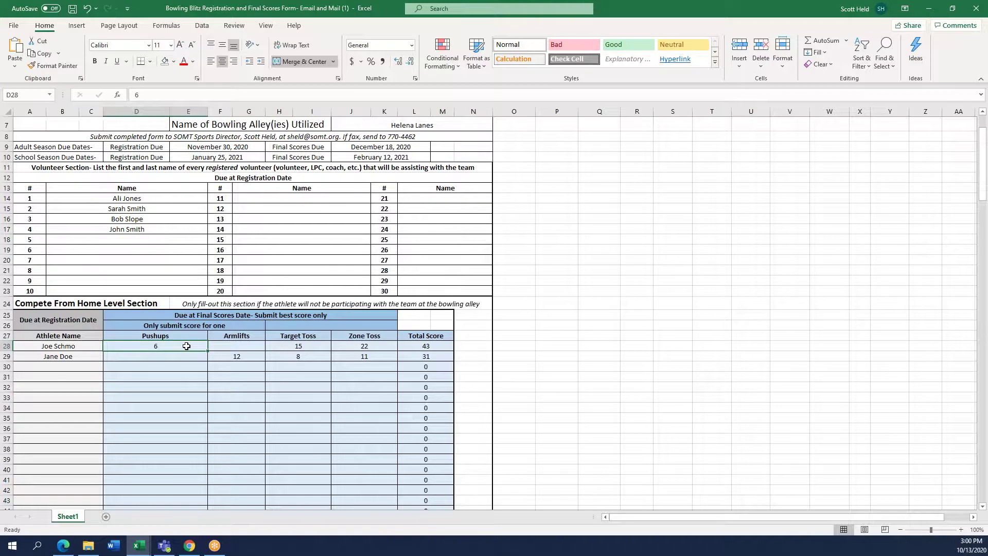
pyautogui.write('5')
pyautogui.press('Return')
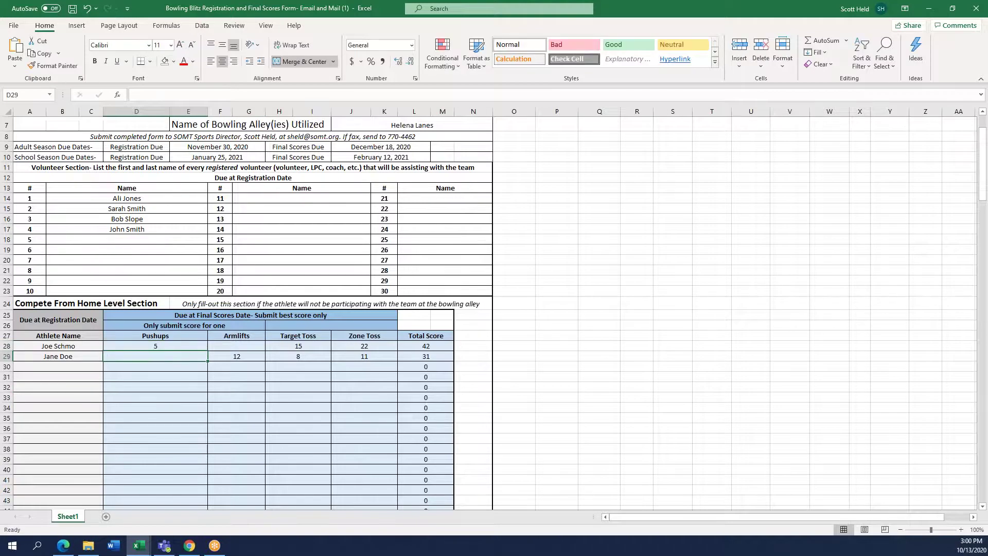
pyautogui.press('Right')
pyautogui.press('Right')
pyautogui.press('Right')
pyautogui.press('Right')
pyautogui.press('Up')
pyautogui.press('Left')
pyautogui.press('Left')
pyautogui.press('Left')
pyautogui.press('Left')
pyautogui.write('6')
pyautogui.press('Return')
pyautogui.press('Down')
pyautogui.press('Down')
pyautogui.press('Down')
pyautogui.press('Down')
pyautogui.press('Down')
pyautogui.press('Down')
pyautogui.press('Down')
pyautogui.press('Down')
pyautogui.press('Down')
pyautogui.press('Down')
pyautogui.press('Down')
pyautogui.press('Down')
pyautogui.press('Down')
pyautogui.press('Down')
pyautogui.press('Down')
pyautogui.press('Down')
pyautogui.press('Down')
pyautogui.press('Down')
pyautogui.press('Down')
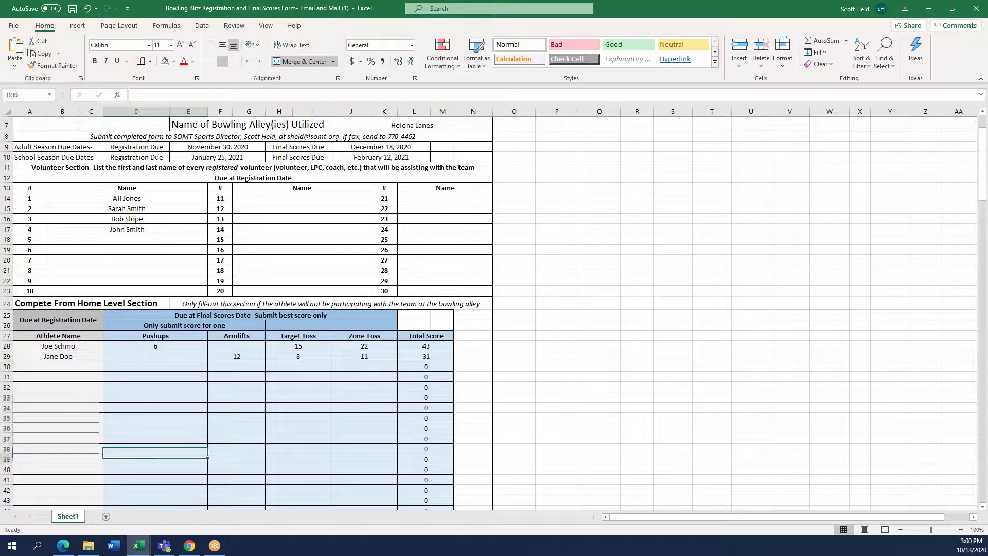
pyautogui.press('Down')
pyautogui.press('Down')
pyautogui.press('Down')
pyautogui.press('Down')
pyautogui.press('Down')
pyautogui.press('Down')
pyautogui.press('Down')
pyautogui.press('Down')
pyautogui.press('Down')
pyautogui.press('Down')
pyautogui.press('Down')
pyautogui.press('Down')
pyautogui.press('Down')
pyautogui.press('Down')
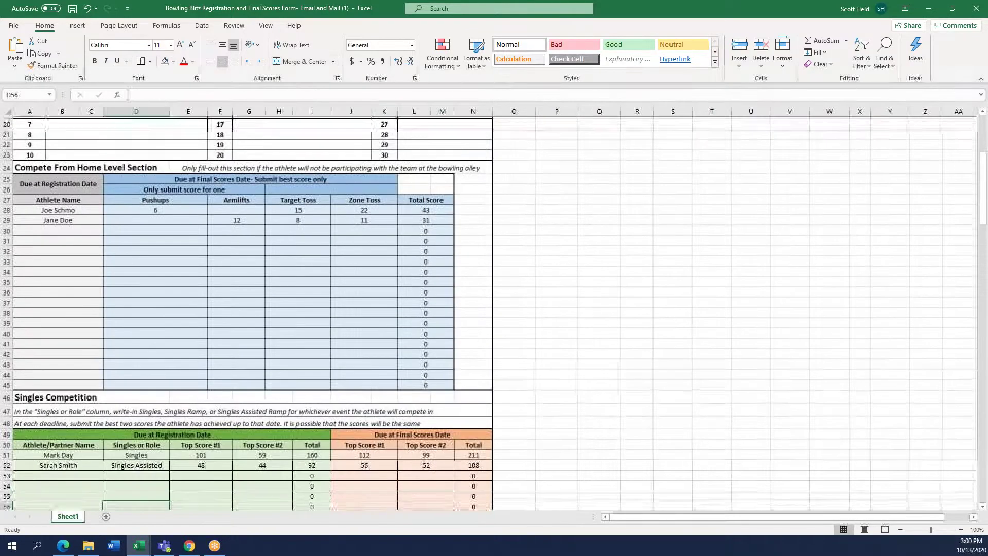
pyautogui.press('Right')
pyautogui.press('Right')
pyautogui.press('Right')
pyautogui.press('Right')
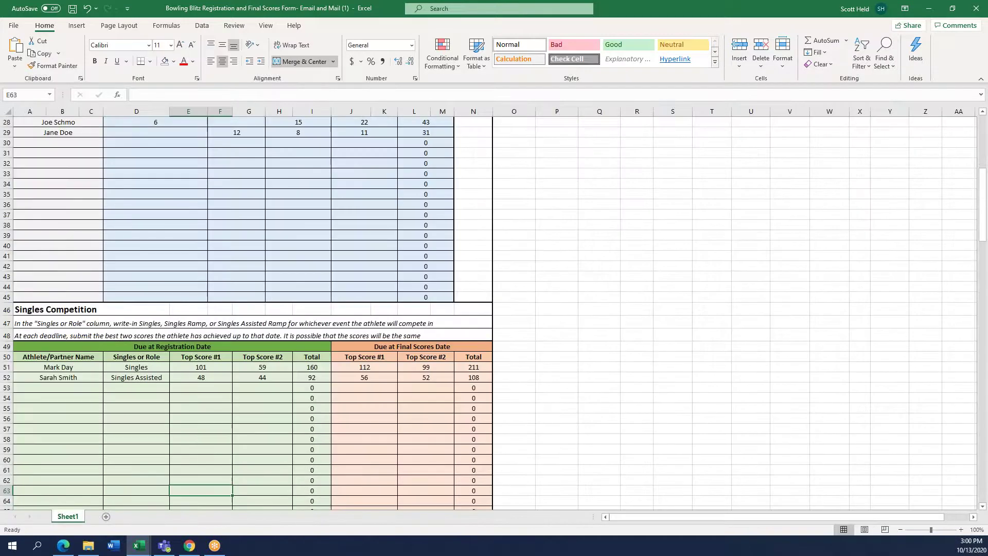
pyautogui.press('Up')
pyautogui.press('Up')
pyautogui.press('Up')
pyautogui.press('Up')
pyautogui.press('Up')
pyautogui.press('Up')
pyautogui.press('Up')
pyautogui.press('Up')
pyautogui.press('Up')
pyautogui.press('Up')
pyautogui.press('Up')
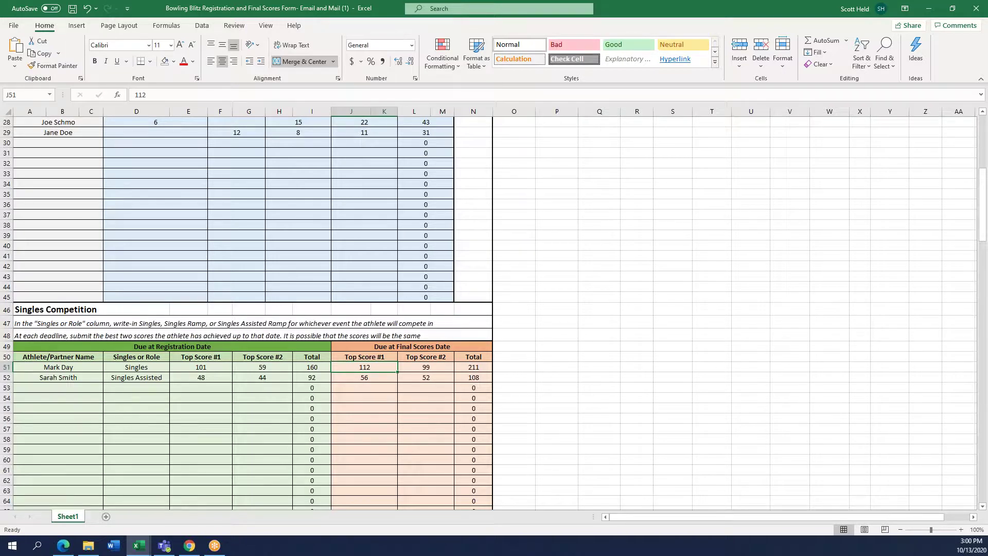
pyautogui.press('Left')
pyautogui.press('Left')
pyautogui.press('Right')
pyautogui.press('Right')
pyautogui.press('Right')
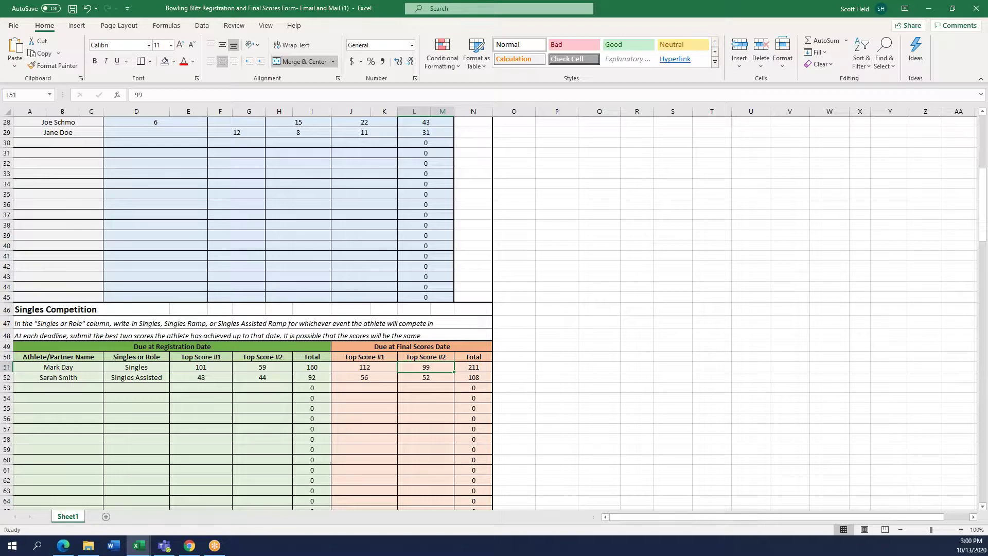
pyautogui.press('Left')
pyautogui.press('Left')
pyautogui.press('Left')
pyautogui.press('Left')
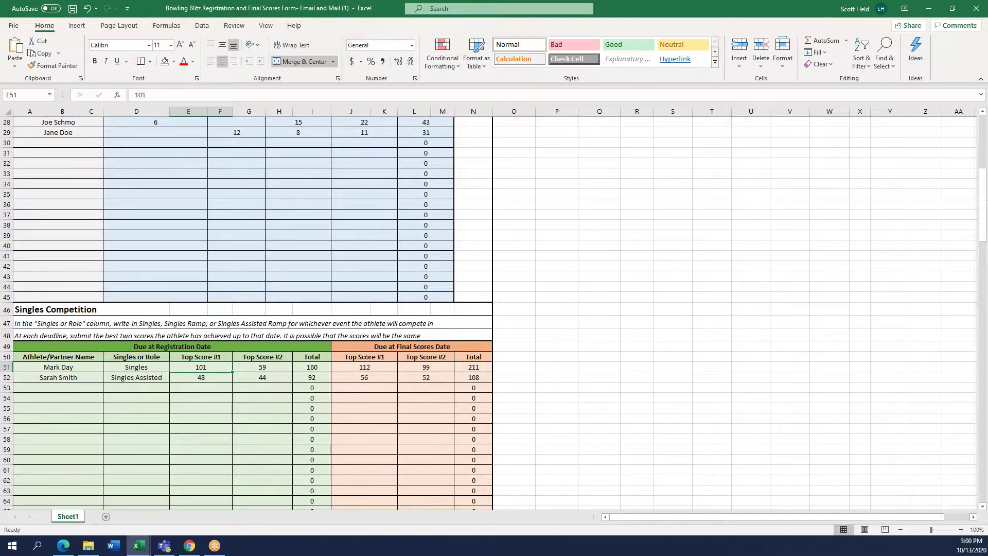
pyautogui.press('Right')
pyautogui.press('Right')
pyautogui.press('Right')
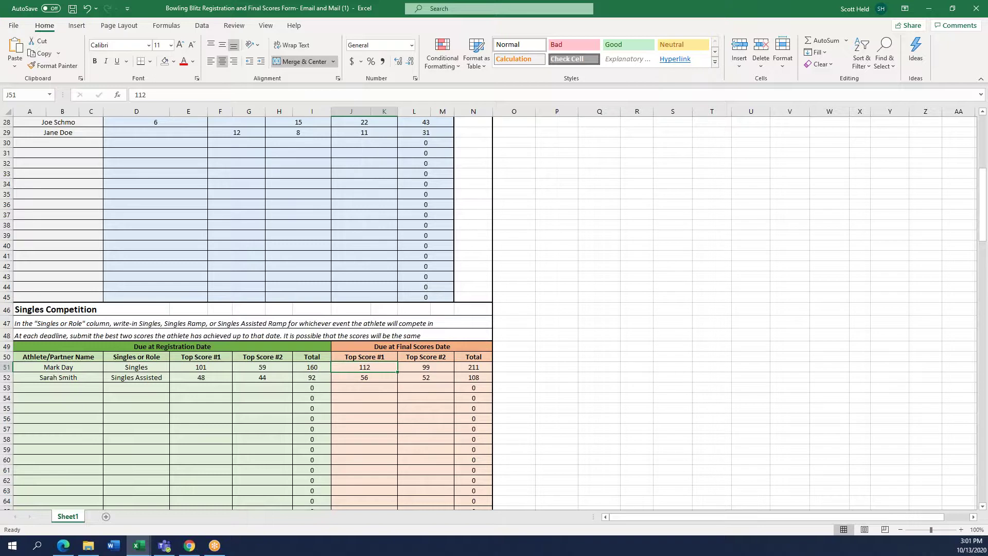
# Enter 101 as the singles athlete's final Top Score #2 and check the row
pyautogui.click(426, 367)
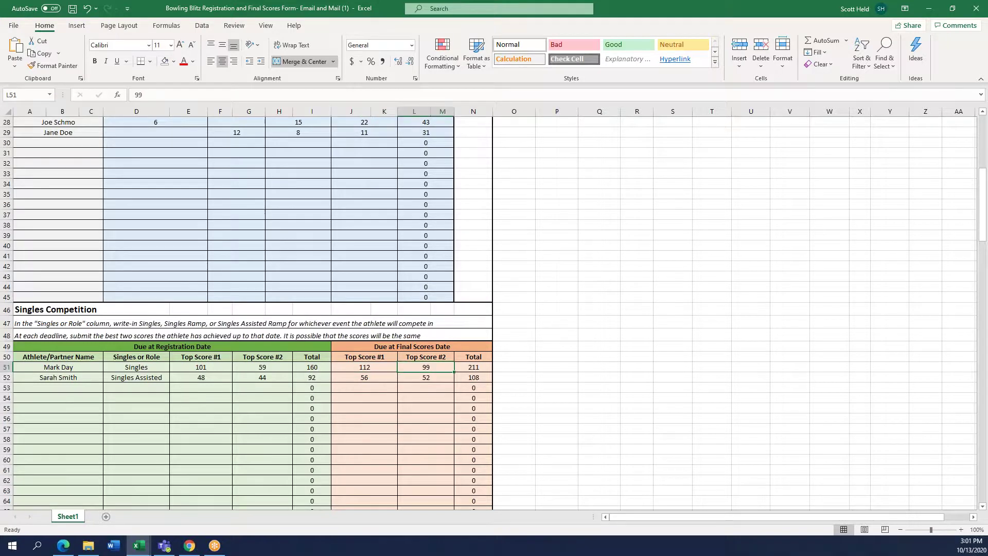
pyautogui.write('101')
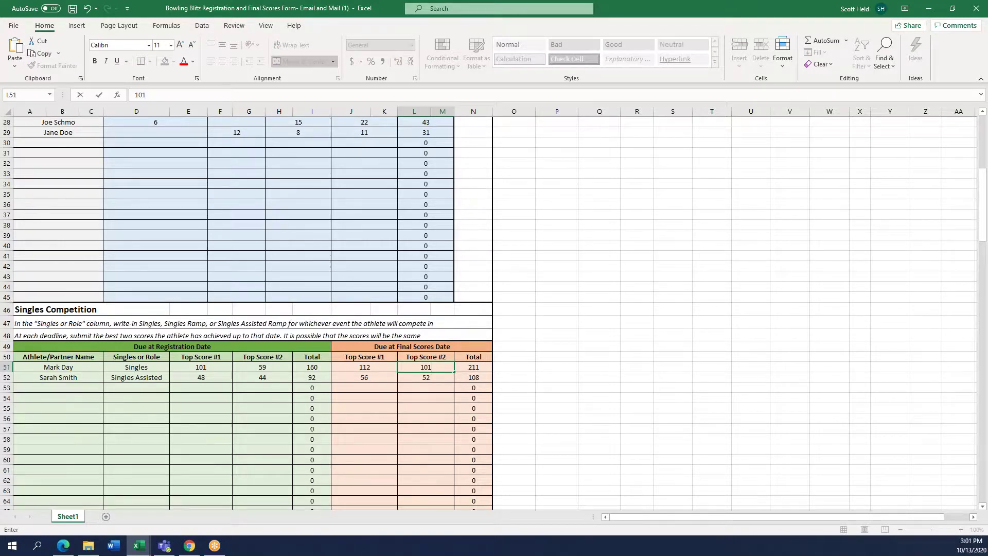
pyautogui.press('Return')
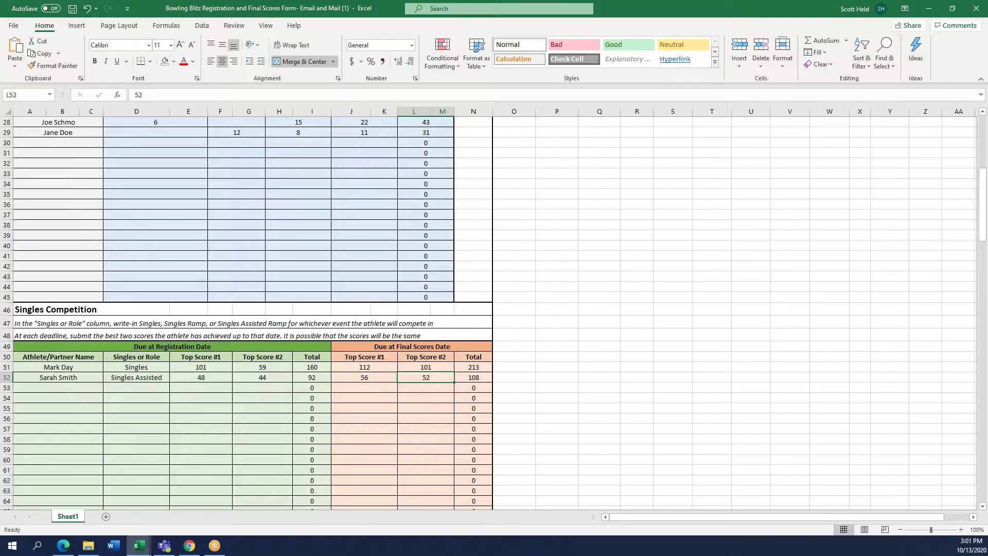
pyautogui.press('Left')
pyautogui.press('Up')
pyautogui.press('Left')
pyautogui.press('Left')
pyautogui.press('Left')
pyautogui.press('Left')
pyautogui.press('Right')
pyautogui.press('Right')
pyautogui.press('Right')
pyautogui.press('Right')
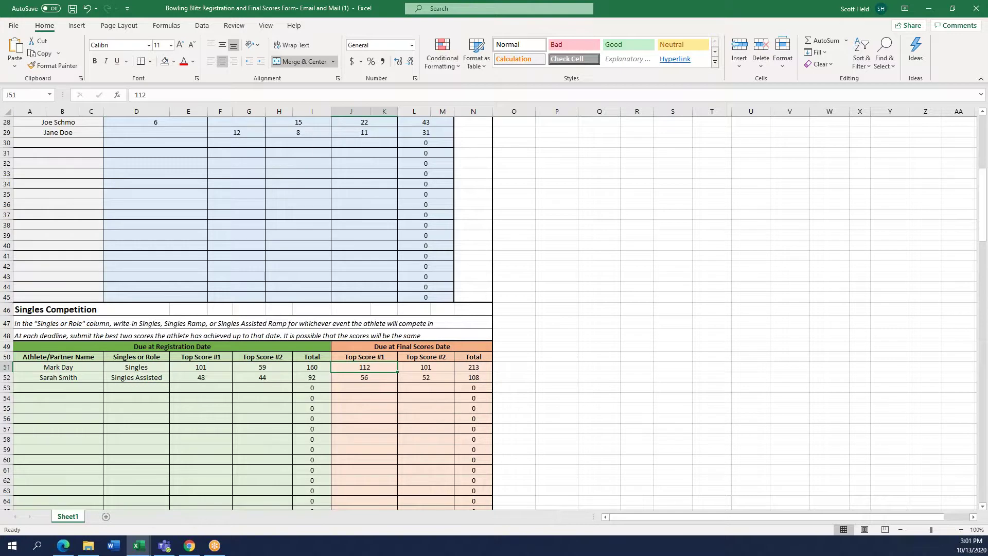
pyautogui.press('Right')
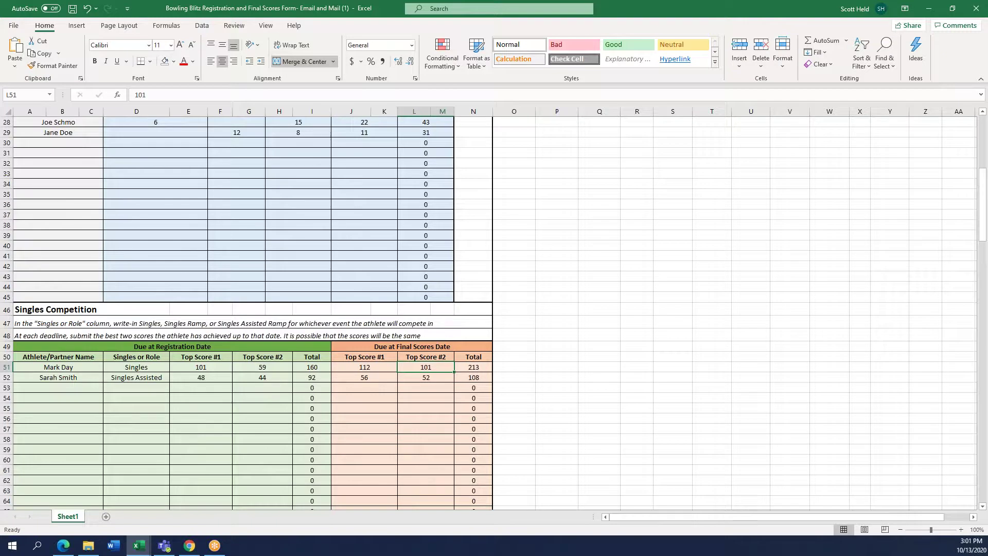
pyautogui.press('Down')
pyautogui.press('Down')
pyautogui.press('Down')
pyautogui.press('Down')
pyautogui.press('Down')
pyautogui.press('Down')
pyautogui.press('Down')
pyautogui.press('Down')
pyautogui.press('Down')
pyautogui.press('Down')
pyautogui.press('Down')
pyautogui.press('Down')
pyautogui.press('Down')
pyautogui.press('Down')
pyautogui.press('Down')
pyautogui.press('Down')
pyautogui.press('Down')
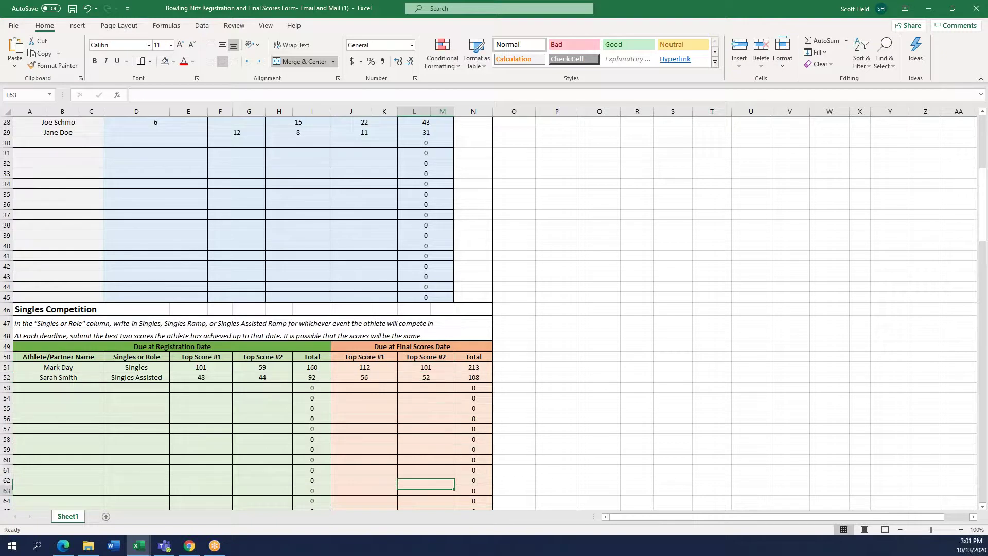
pyautogui.press('Down')
pyautogui.press('Down')
pyautogui.press('Down')
pyautogui.press('Down')
pyautogui.press('Down')
pyautogui.press('Down')
pyautogui.press('Down')
pyautogui.press('Down')
pyautogui.press('Down')
pyautogui.press('Down')
pyautogui.press('Down')
pyautogui.press('Down')
pyautogui.press('Down')
pyautogui.press('Down')
pyautogui.press('Down')
pyautogui.press('Down')
pyautogui.press('Down')
pyautogui.press('Down')
pyautogui.press('Down')
pyautogui.press('Down')
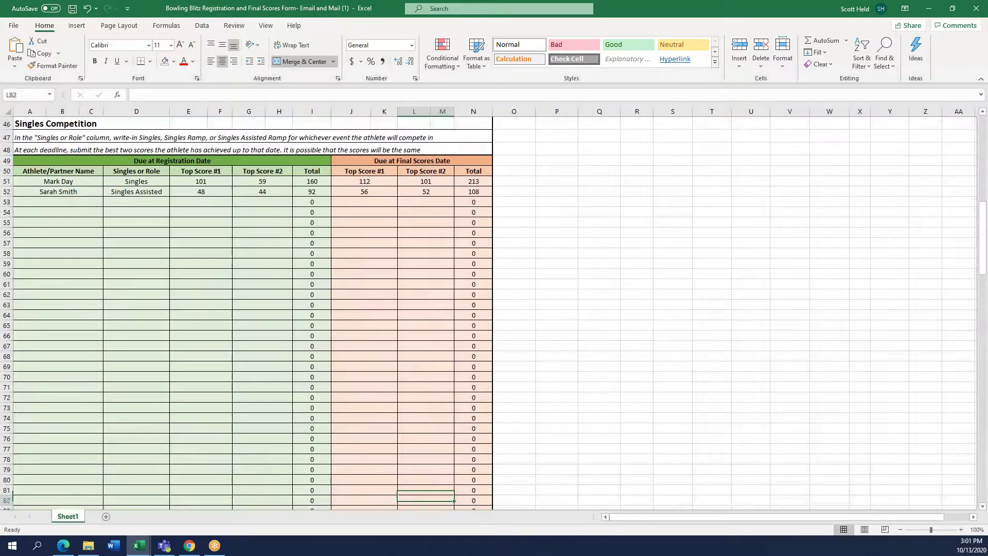
# Change the Rolling Rhinos athlete's second final-date score from 99 to 101
pyautogui.press('Down')
pyautogui.press('Down')
pyautogui.press('Down')
pyautogui.press('Down')
pyautogui.press('Down')
pyautogui.press('Down')
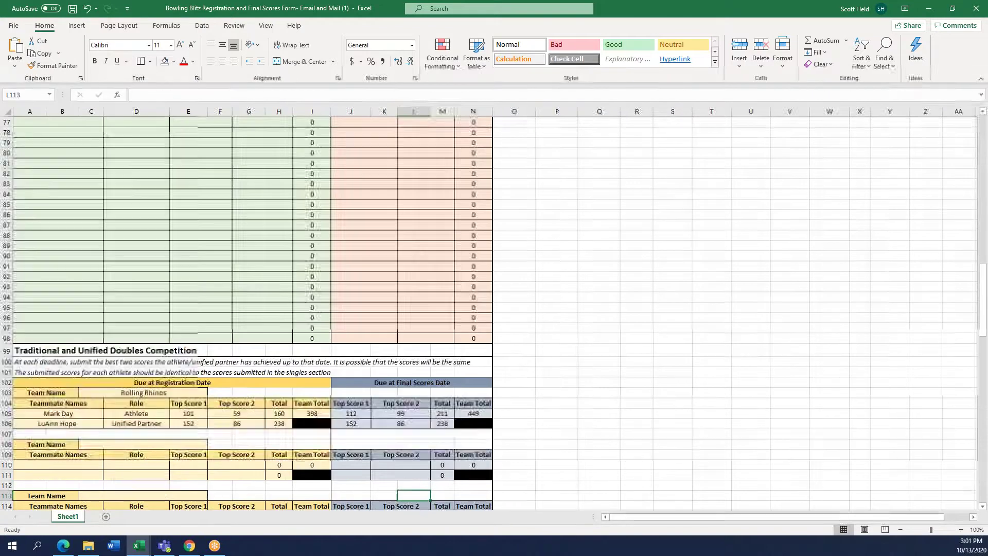
pyautogui.scroll(-1, 494, 309)
pyautogui.click(400, 434)
pyautogui.click(351, 382)
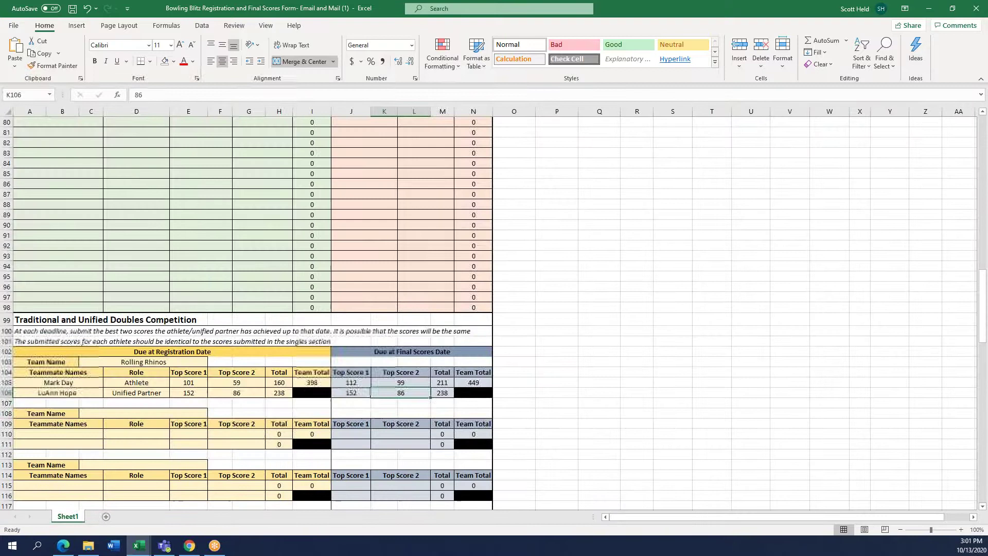
pyautogui.click(400, 382)
pyautogui.write('101')
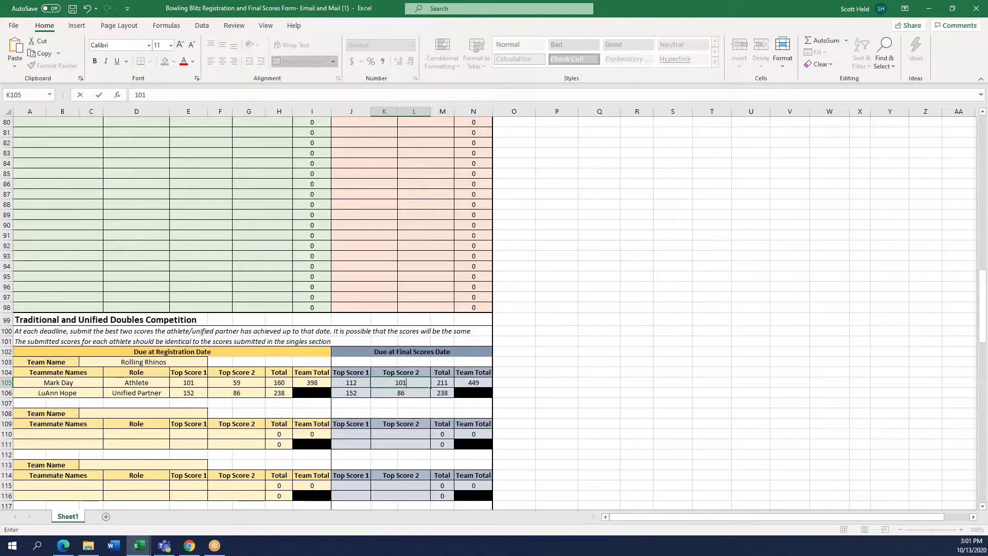
pyautogui.press('Return')
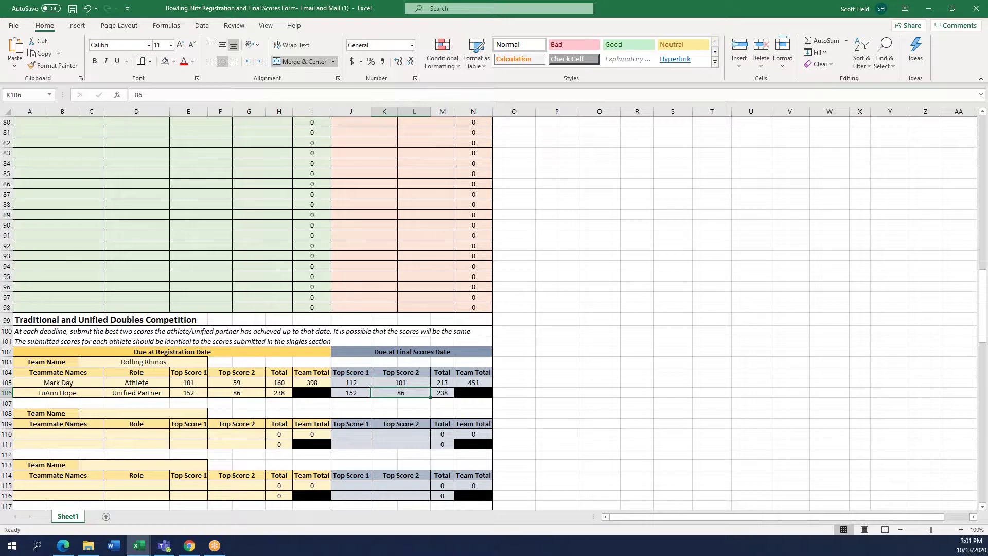
# Check the partner's final-date scores and the updated final team total of 451
pyautogui.press('Left')
pyautogui.press('Left')
pyautogui.press('Left')
pyautogui.press('Left')
pyautogui.press('Left')
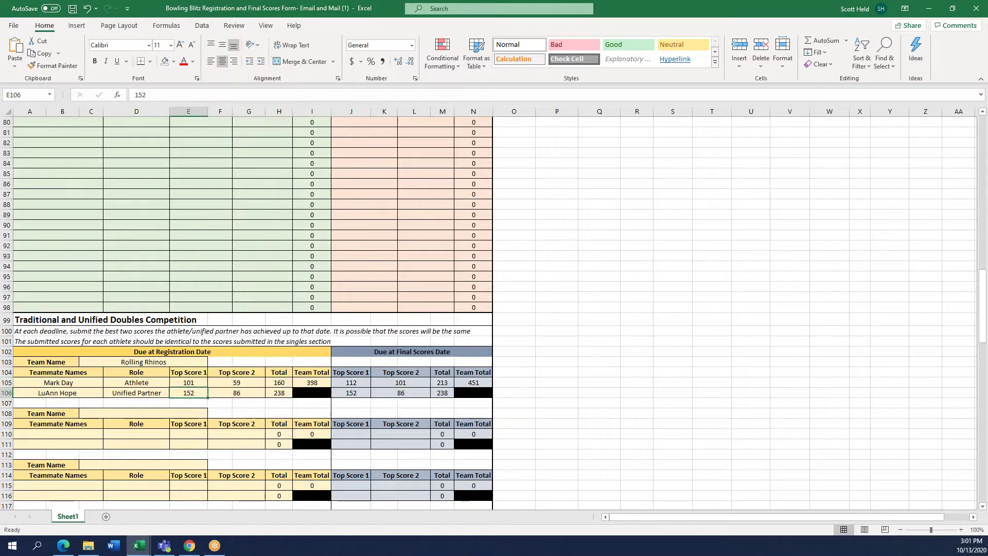
pyautogui.press('Right')
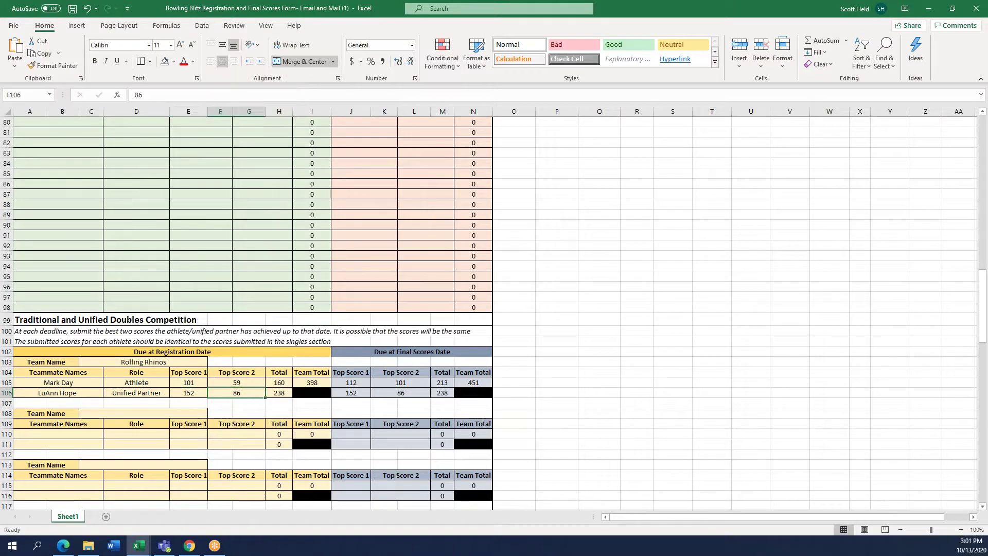
pyautogui.press('Right')
pyautogui.press('Right')
pyautogui.press('Right')
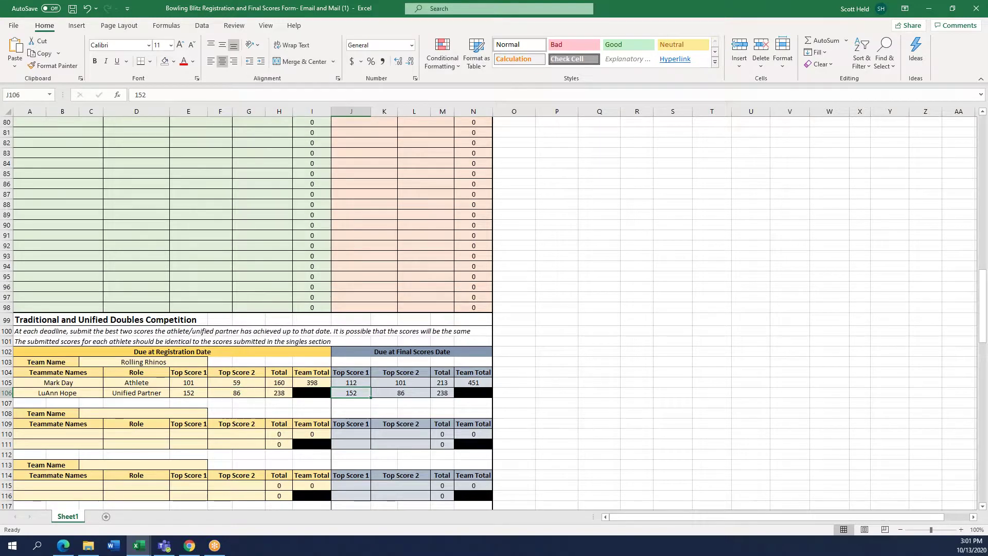
pyautogui.press('Right')
pyautogui.press('Right')
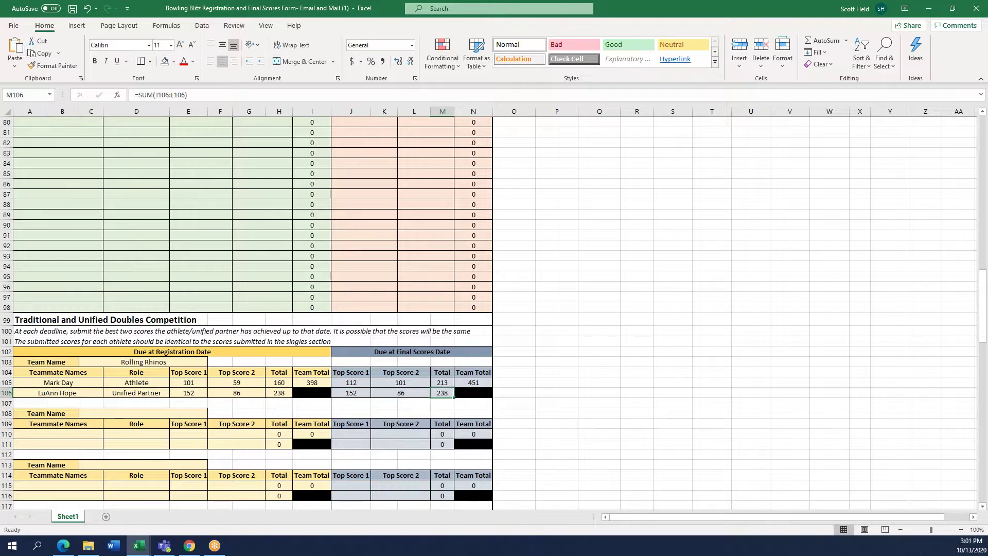
pyautogui.press('Up')
pyautogui.press('Left')
pyautogui.press('Right')
pyautogui.press('Right')
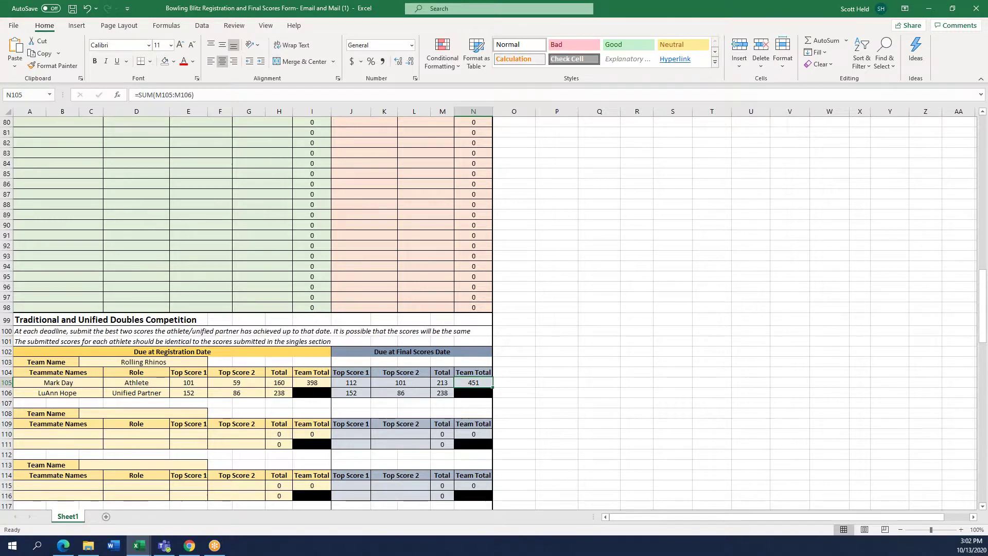
# Move up from the doubles rows to the form header and scroll to review the completed form
pyautogui.press('Left')
pyautogui.press('Left')
pyautogui.press('Left')
pyautogui.press('Left')
pyautogui.press('Left')
pyautogui.press('Left')
pyautogui.press('Left')
pyautogui.press('Left')
pyautogui.press('Left')
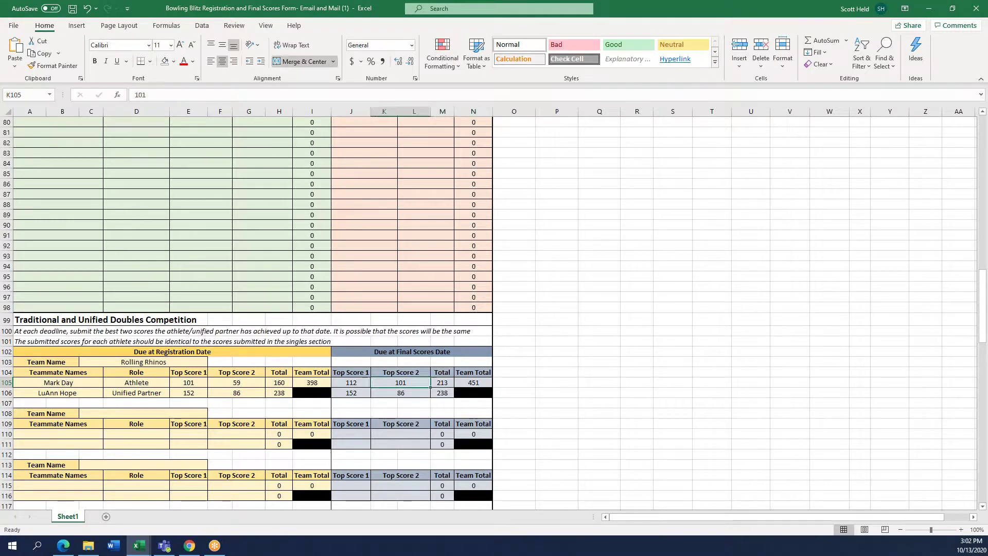
pyautogui.press('Up')
pyautogui.press('Up')
pyautogui.press('Up')
pyautogui.press('Up')
pyautogui.press('Up')
pyautogui.press('Up')
pyautogui.press('Up')
pyautogui.press('Up')
pyautogui.press('Up')
pyautogui.press('Up')
pyautogui.press('Up')
pyautogui.press('Up')
pyautogui.press('Up')
pyautogui.press('Up')
pyautogui.press('Up')
pyautogui.press('Up')
pyautogui.press('Up')
pyautogui.press('Up')
pyautogui.press('Up')
pyautogui.press('Up')
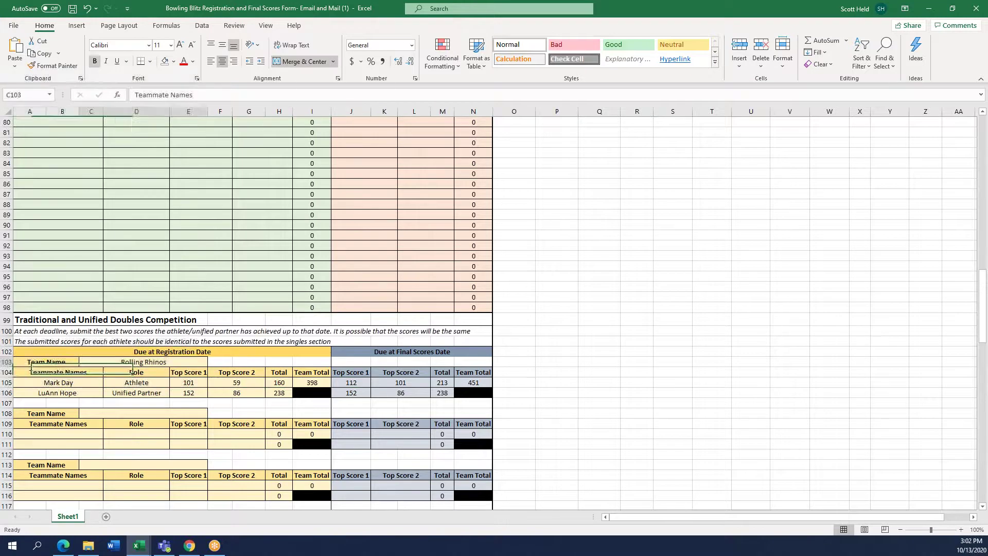
pyautogui.press('Up')
pyautogui.press('Up')
pyautogui.press('Up')
pyautogui.press('Up')
pyautogui.press('Up')
pyautogui.press('Up')
pyautogui.press('Up')
pyautogui.press('Up')
pyautogui.press('Up')
pyautogui.press('Up')
pyautogui.press('Up')
pyautogui.press('Up')
pyautogui.press('Up')
pyautogui.press('Up')
pyautogui.press('Up')
pyautogui.press('Up')
pyautogui.press('Up')
pyautogui.press('Up')
pyautogui.press('Up')
pyautogui.press('Up')
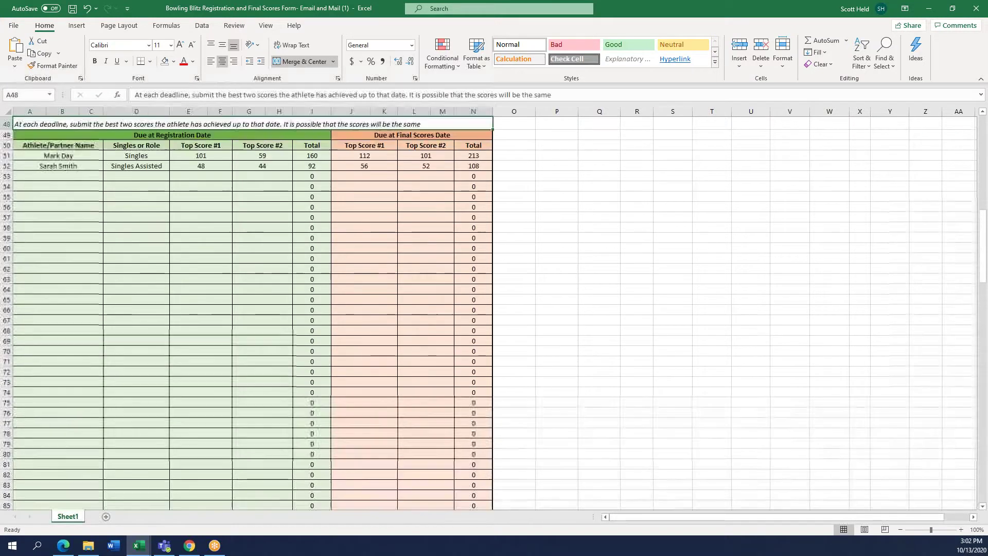
pyautogui.press('Up')
pyautogui.press('Up')
pyautogui.press('Up')
pyautogui.press('Up')
pyautogui.press('Up')
pyautogui.press('Up')
pyautogui.press('Up')
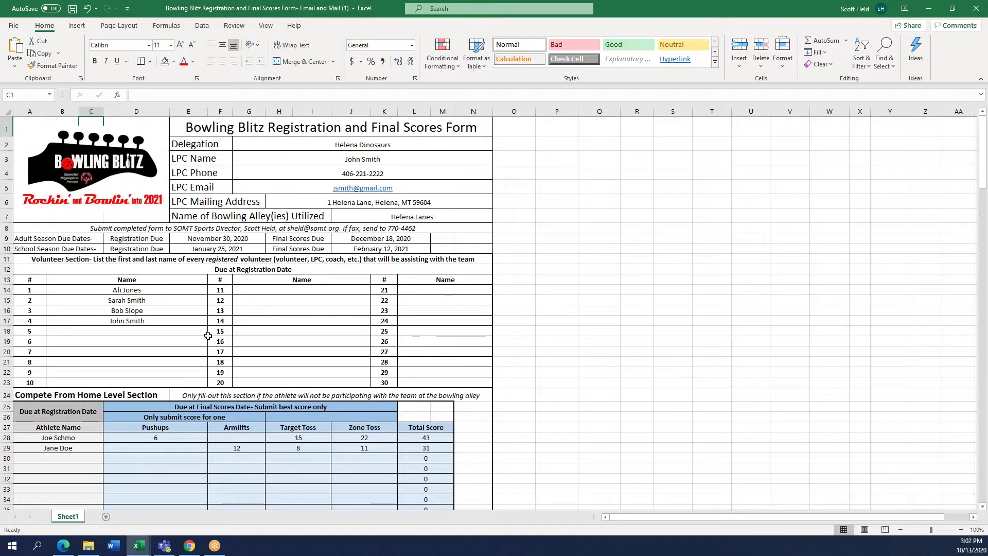
pyautogui.scroll(-2, 224, 344)
pyautogui.scroll(-3, 224, 344)
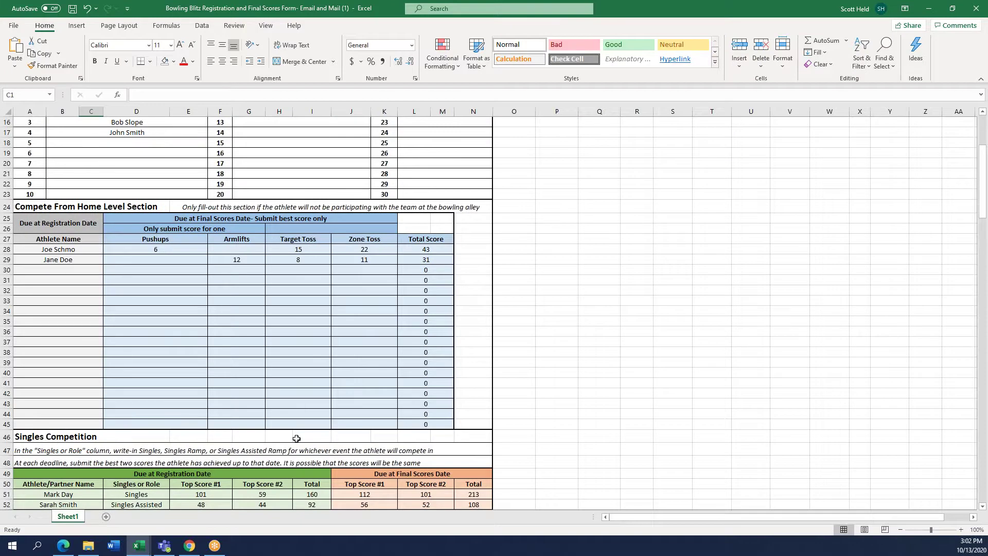
pyautogui.scroll(5, 386, 355)
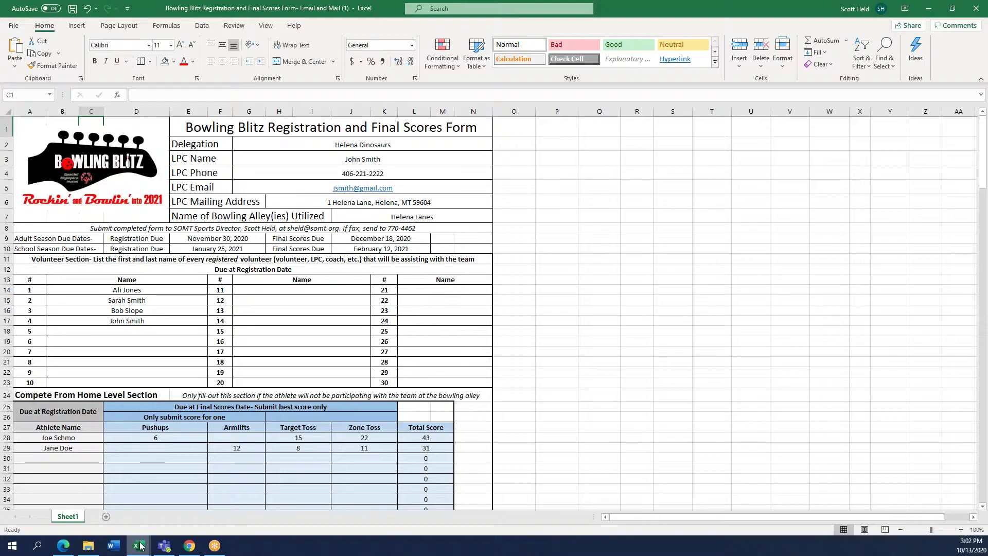
# Open the Scan and Fax workbook from the taskbar and scroll through its blank form
pyautogui.moveTo(140, 545)
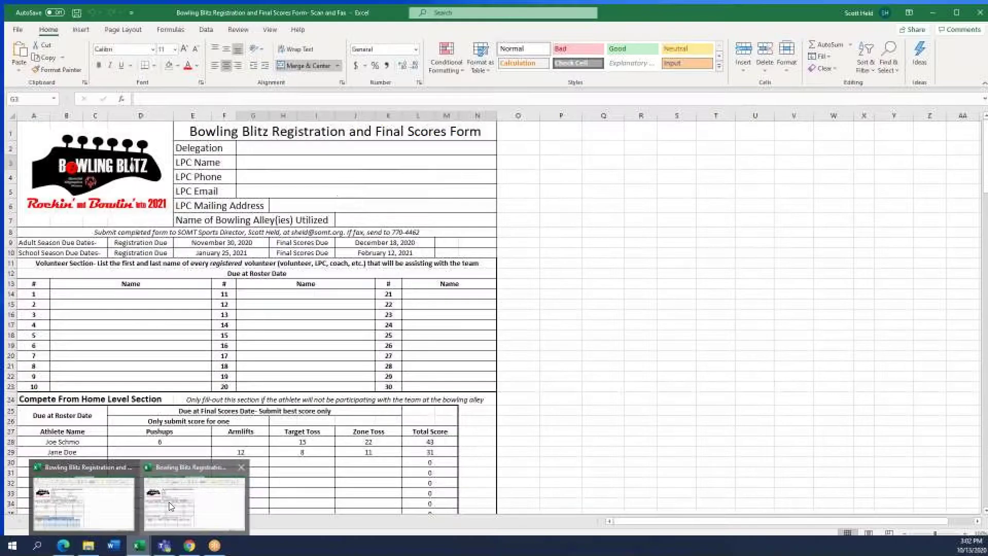
pyautogui.click(169, 502)
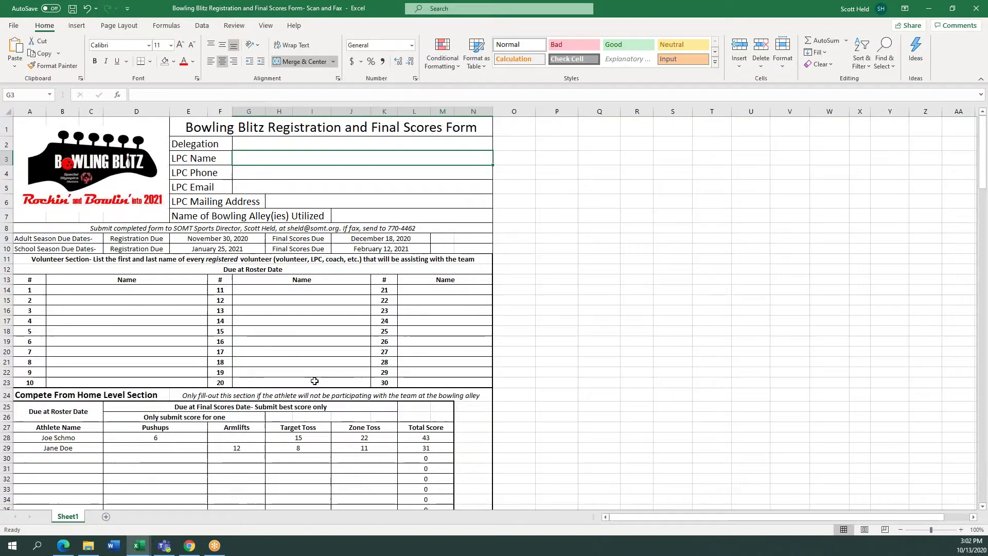
pyautogui.scroll(-5, 257, 299)
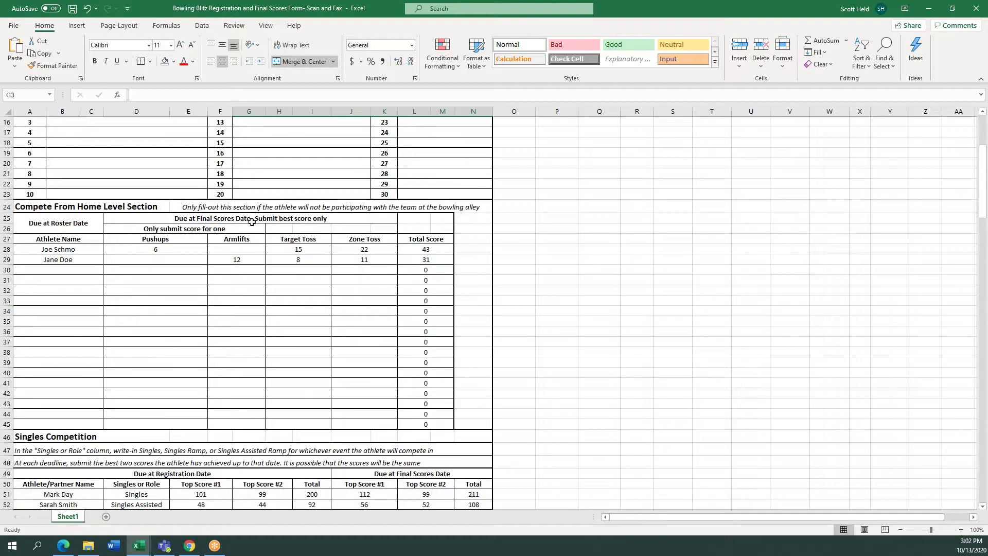
pyautogui.scroll(2, 359, 332)
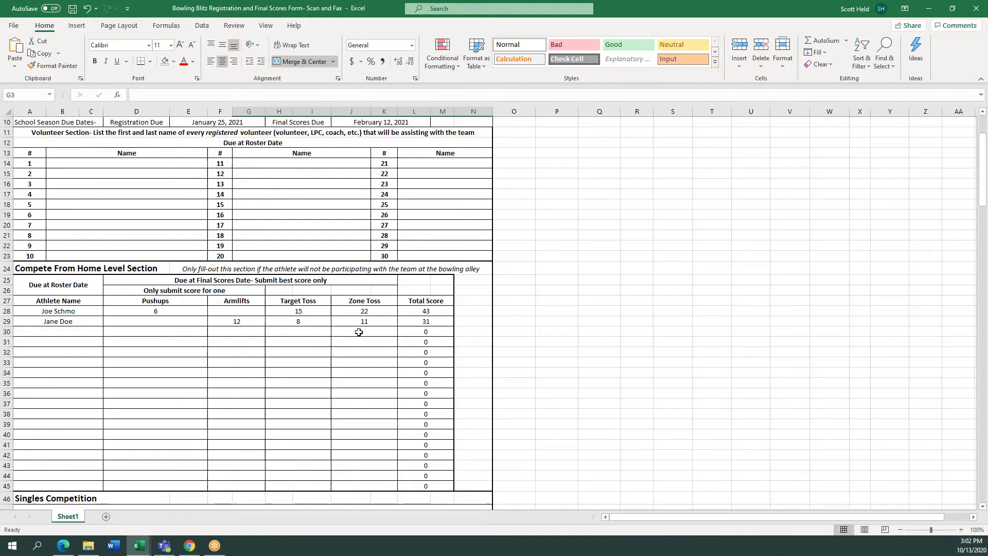
pyautogui.scroll(3, 358, 333)
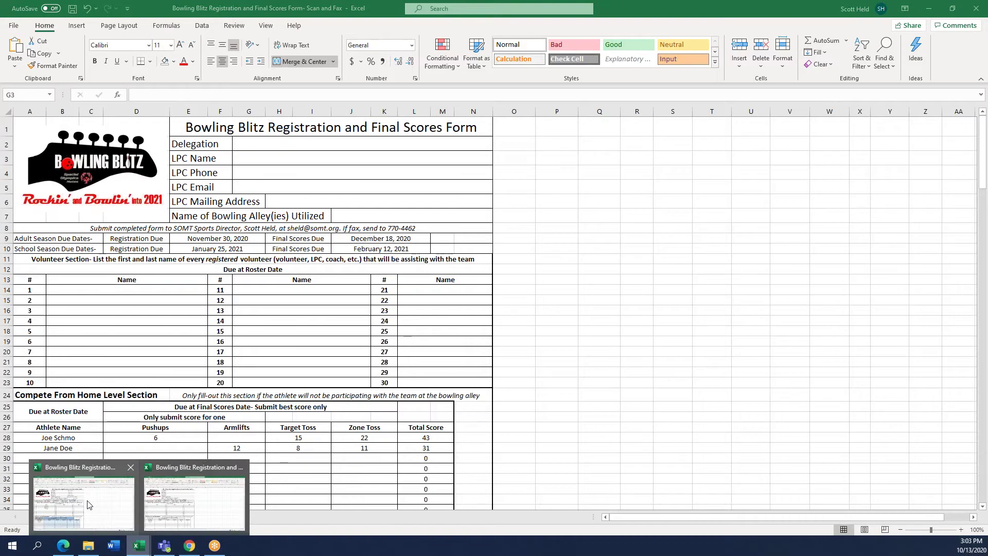
# Return to the filled-in Email and Mail workbook and select the submission instructions in cell A8
pyautogui.click(134, 529)
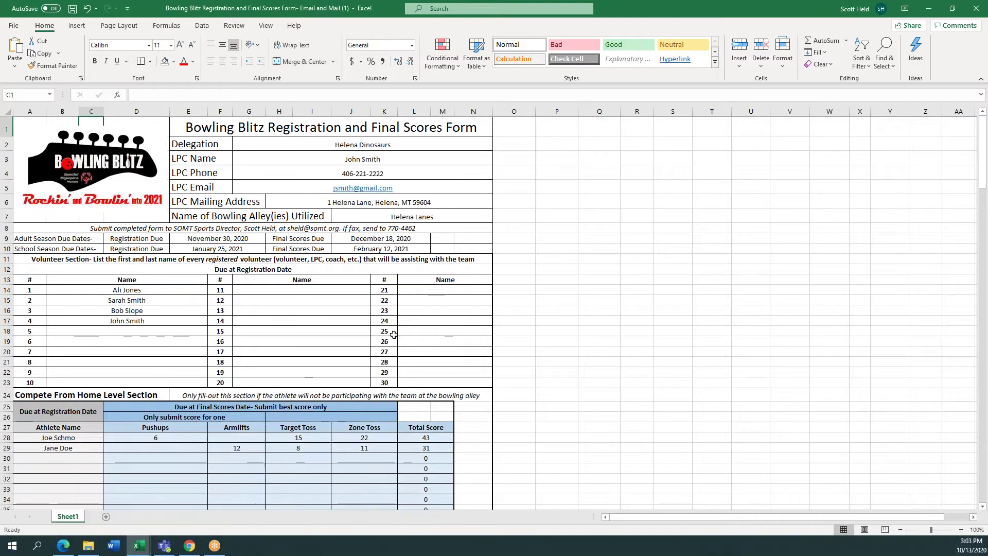
pyautogui.scroll(-9, 384, 362)
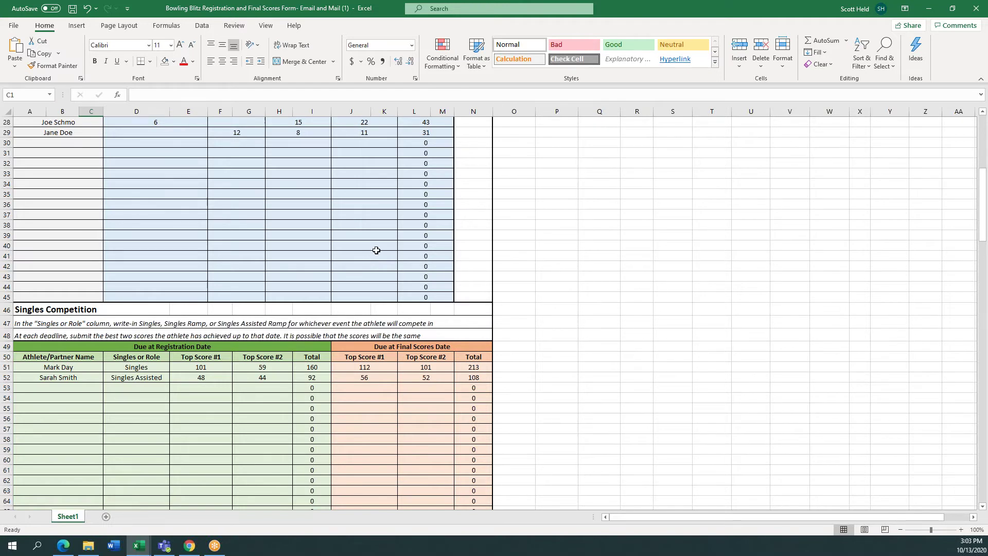
pyautogui.scroll(9, 376, 251)
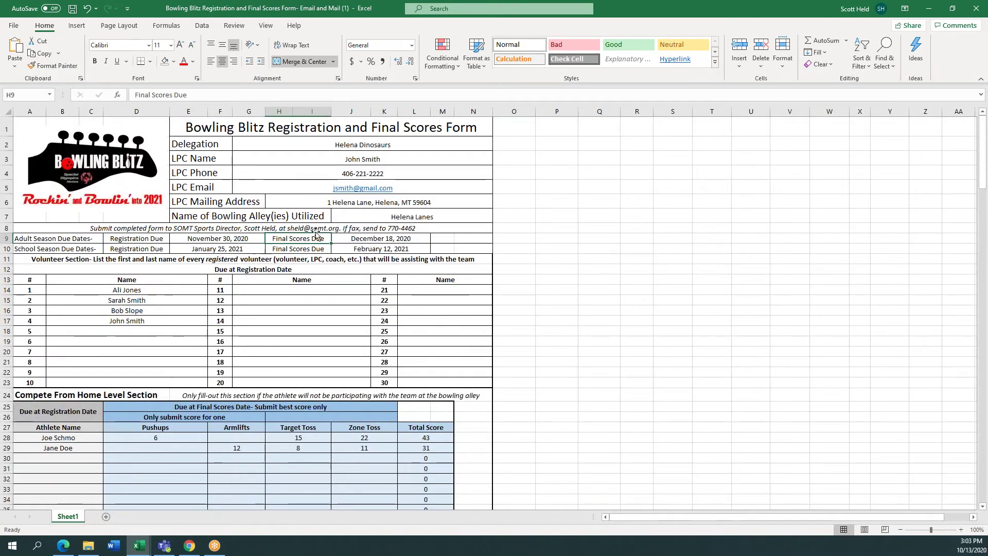
pyautogui.click(316, 228)
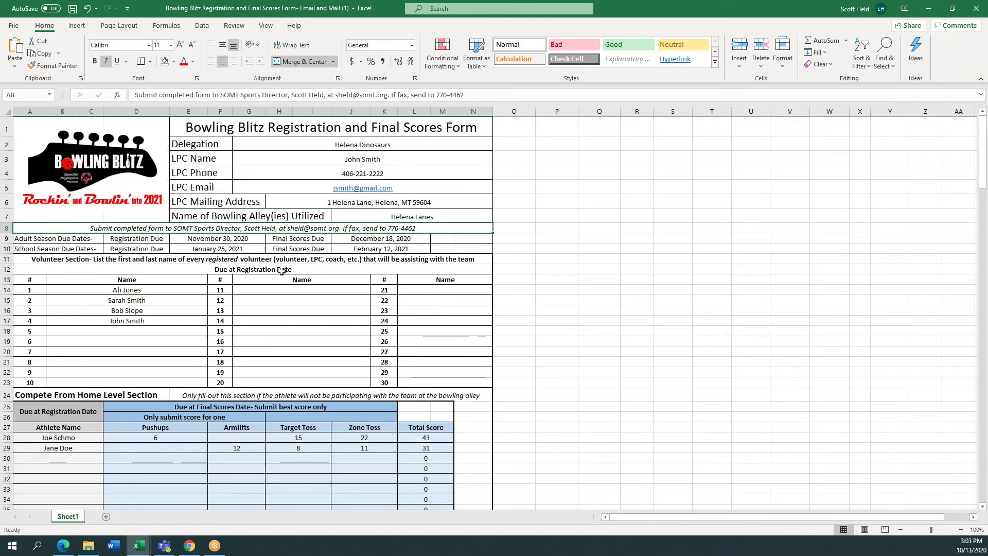